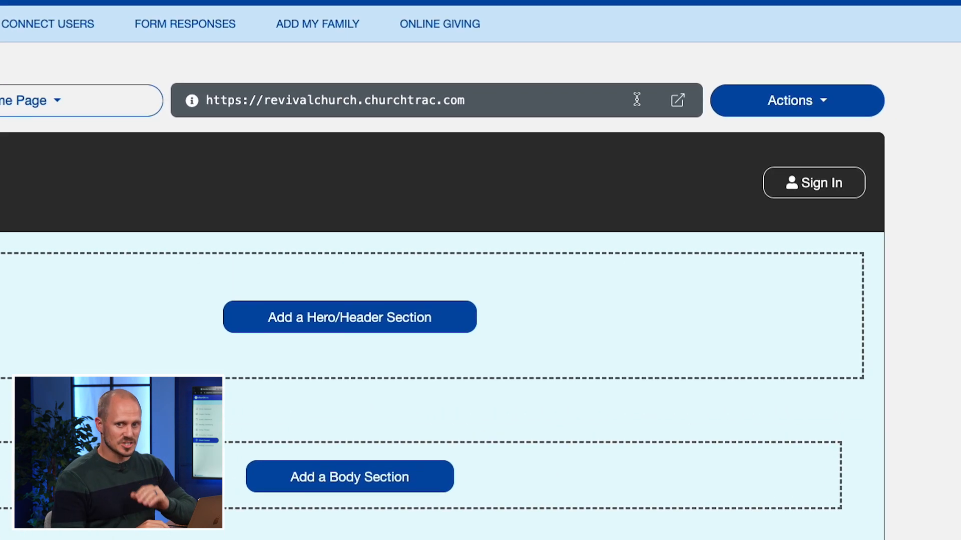
Step: Upload the round flame logo as the Church Connect app icon in the Connect settings, leaving the other settings as they are
{"action": "left_click", "coordinate": [743, 88]}
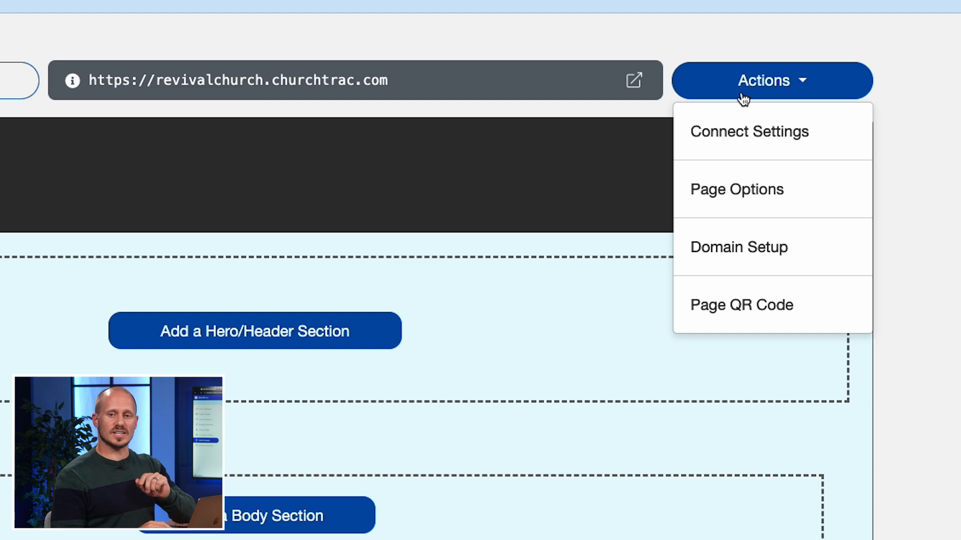
{"action": "left_click", "coordinate": [740, 127]}
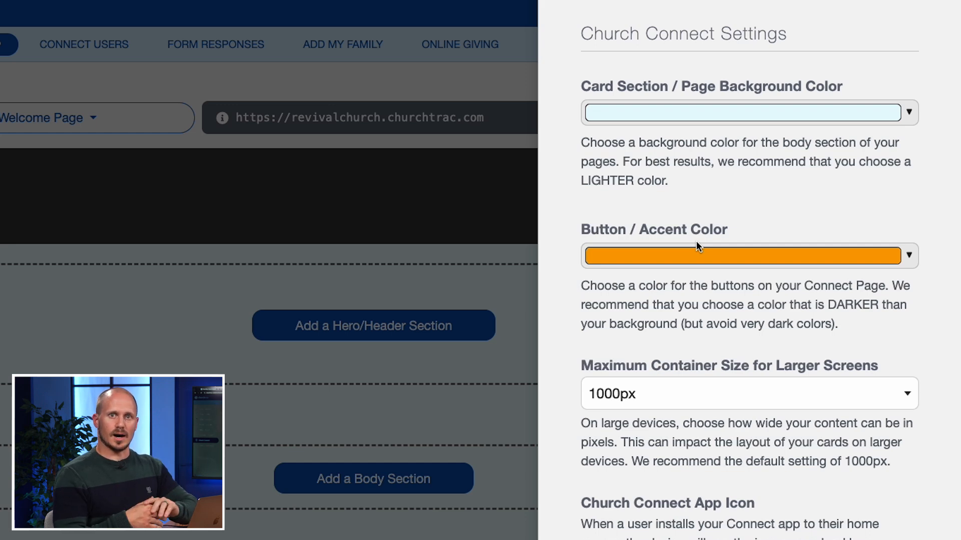
{"action": "scroll", "coordinate": [696, 241], "scroll_direction": "down", "scroll_amount": 5}
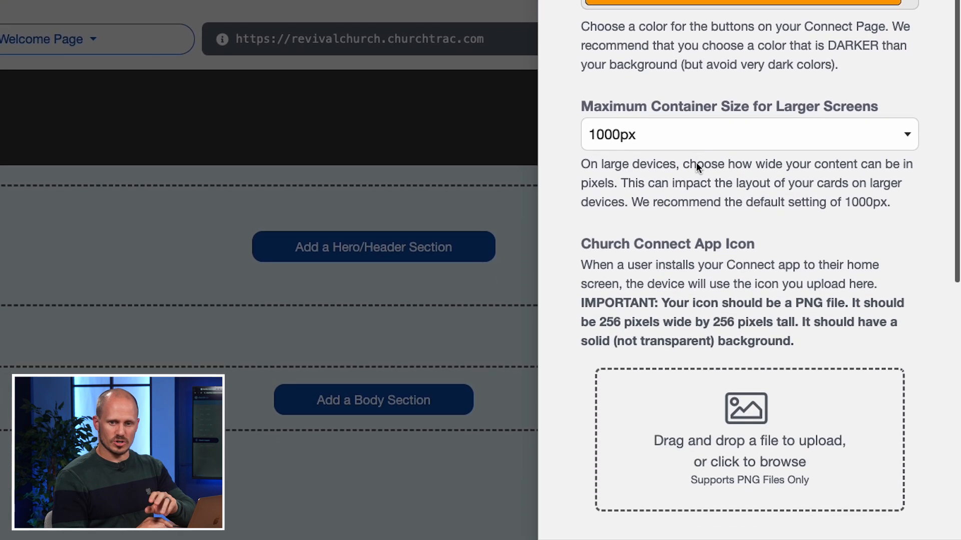
{"action": "scroll", "coordinate": [696, 163], "scroll_direction": "down", "scroll_amount": 3}
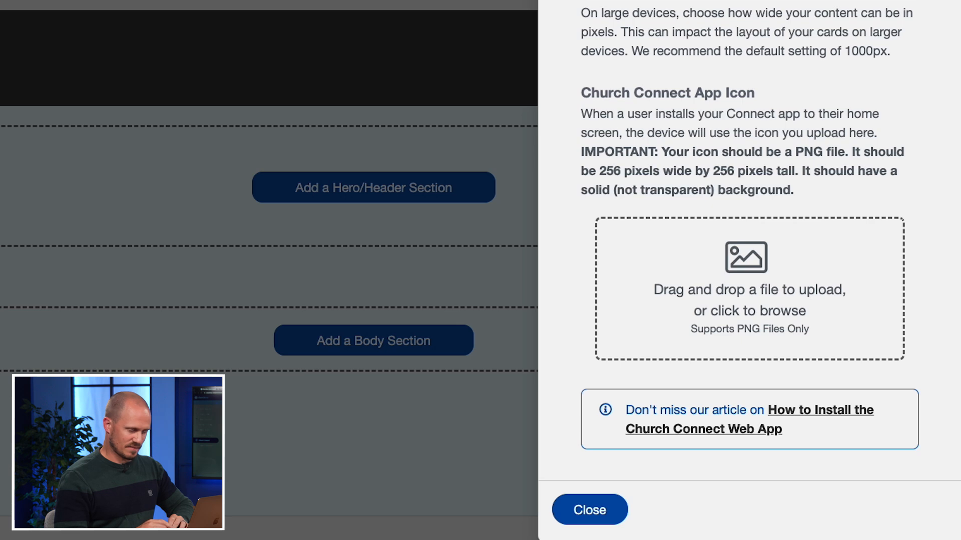
{"action": "left_click_drag", "start_coordinate": [354, 70], "coordinate": [746, 272]}
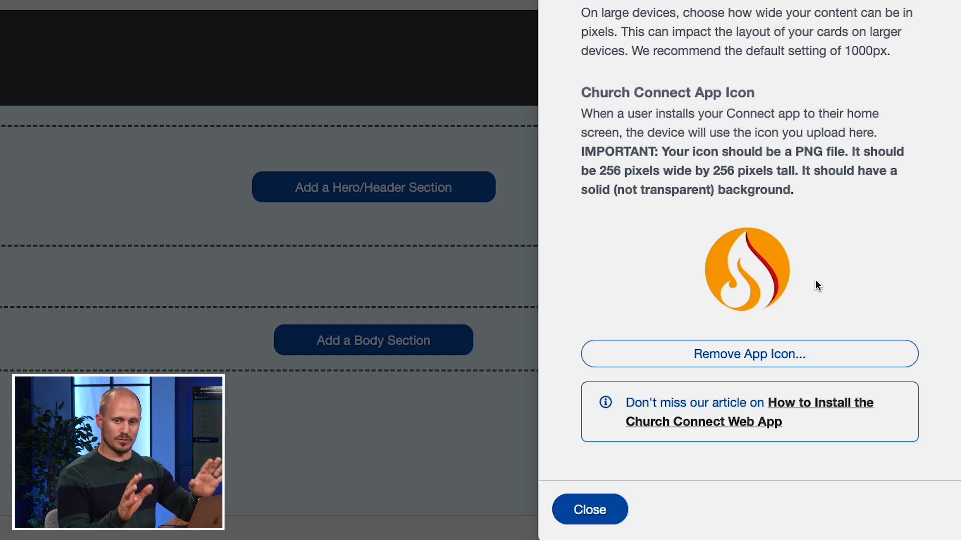
{"action": "scroll", "coordinate": [816, 283], "scroll_direction": "up", "scroll_amount": 5}
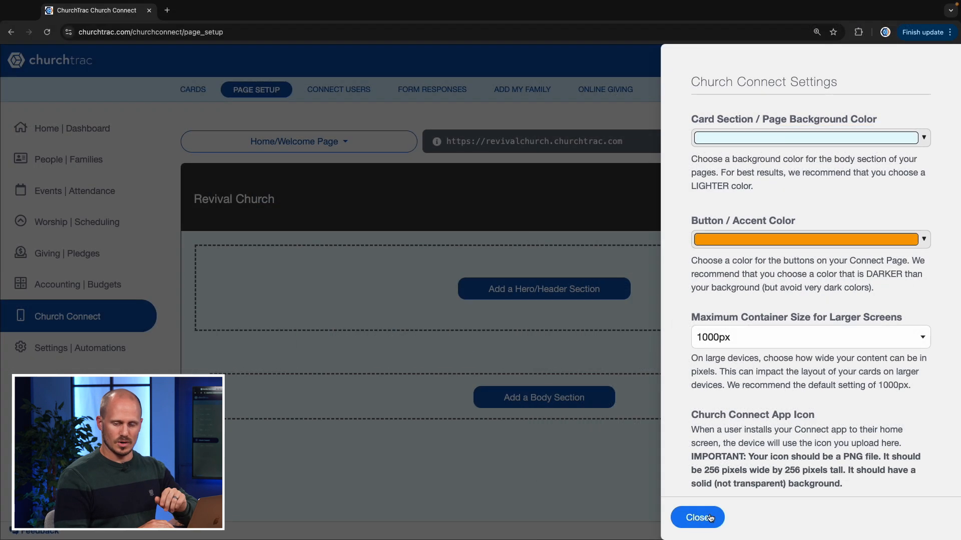
{"action": "left_click", "coordinate": [710, 518]}
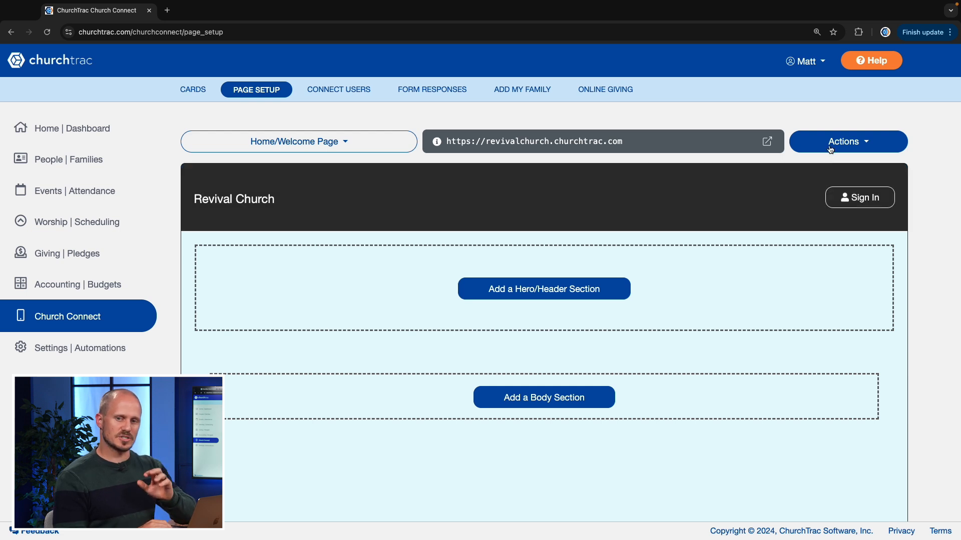
Step: Review the page description field in the home page's options without entering anything
{"action": "left_click", "coordinate": [830, 149]}
{"action": "left_click", "coordinate": [822, 206]}
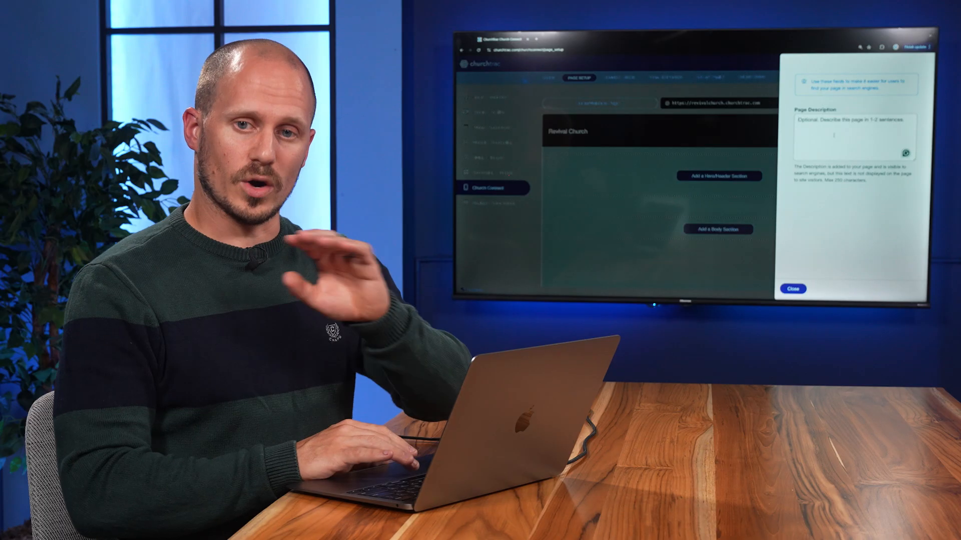
{"action": "left_click", "coordinate": [793, 289]}
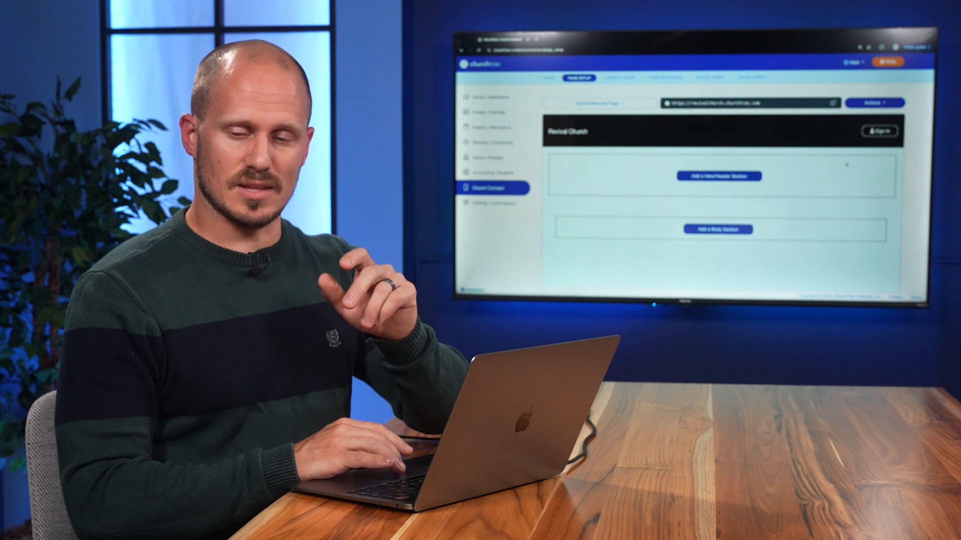
Step: Open the navigation bar settings and choose Large as the navbar height
{"action": "mouse_move", "coordinate": [748, 140]}
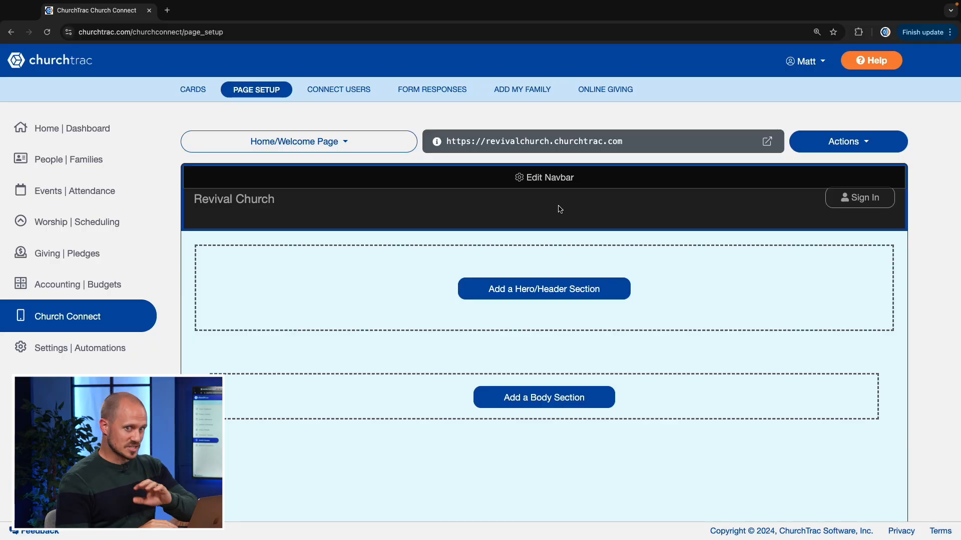
{"action": "left_click", "coordinate": [543, 179]}
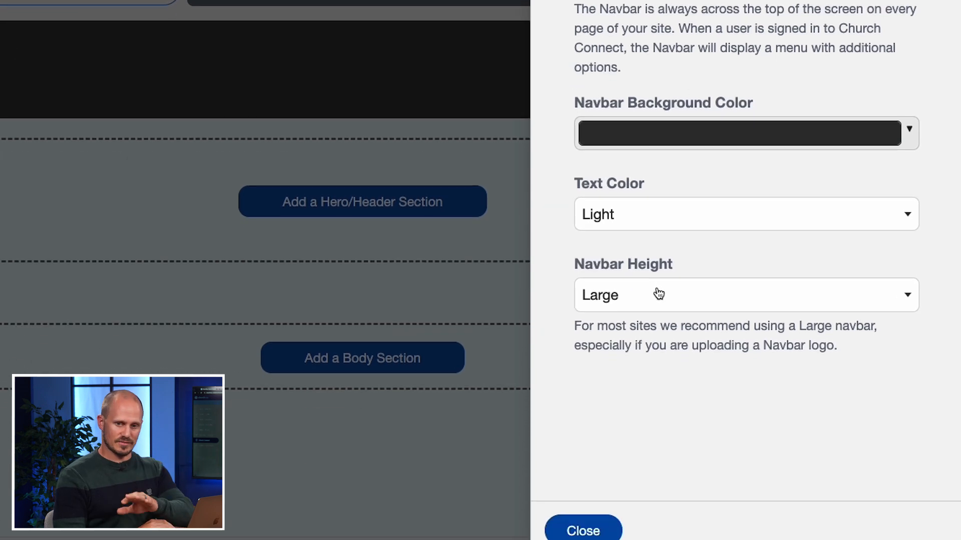
{"action": "left_click", "coordinate": [658, 279]}
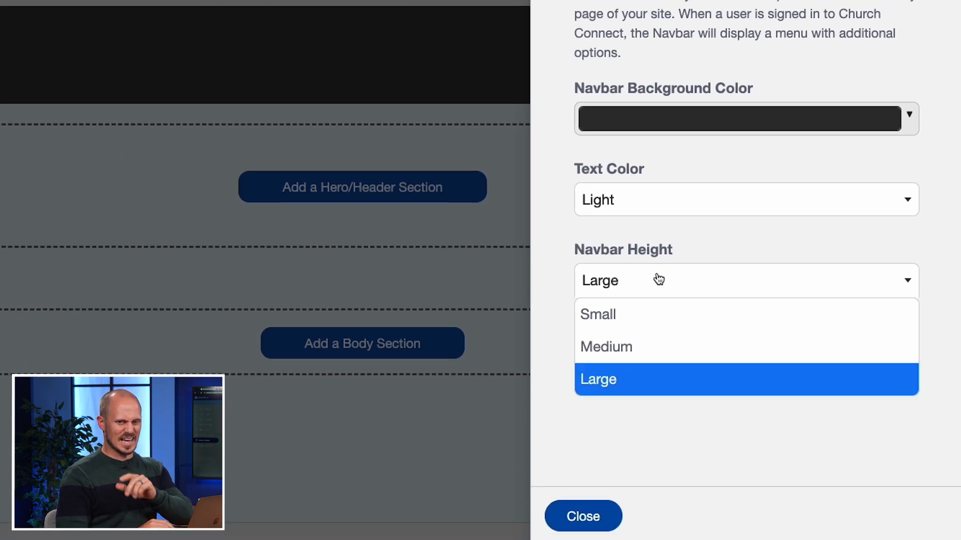
{"action": "left_click", "coordinate": [631, 389]}
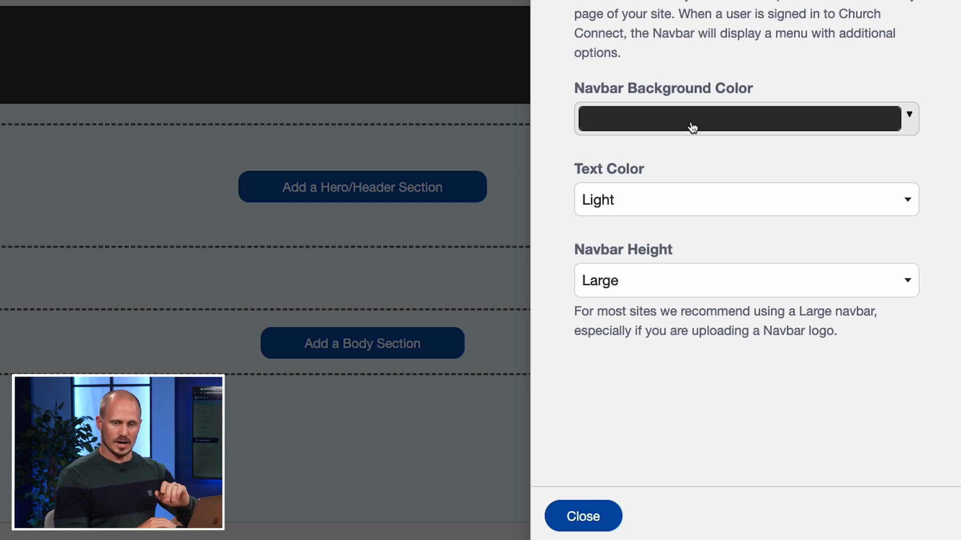
Step: Set the navbar background color to #2f2d2e
{"action": "left_click", "coordinate": [913, 114]}
{"action": "left_click", "coordinate": [803, 294]}
{"action": "left_click_drag", "start_coordinate": [804, 294], "coordinate": [758, 285]}
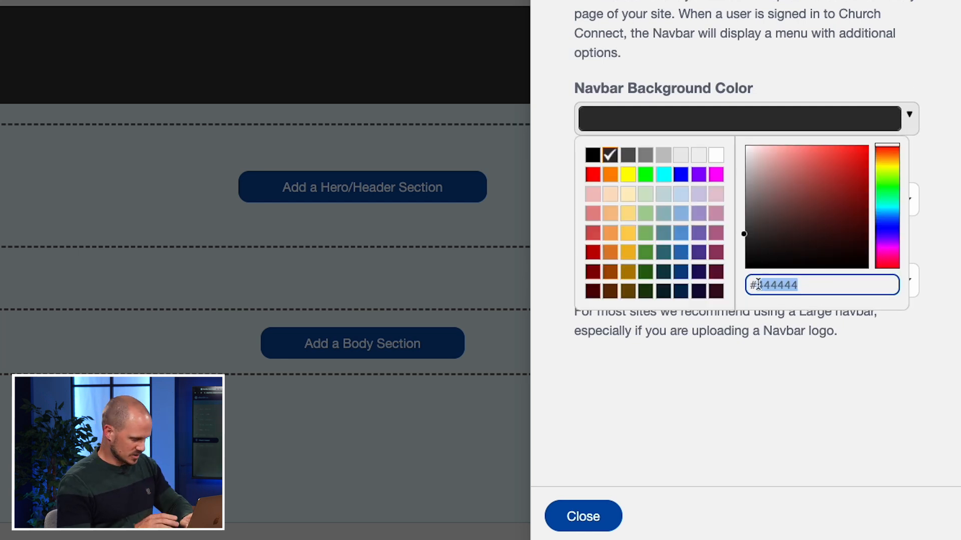
{"action": "type", "text": "2f"}
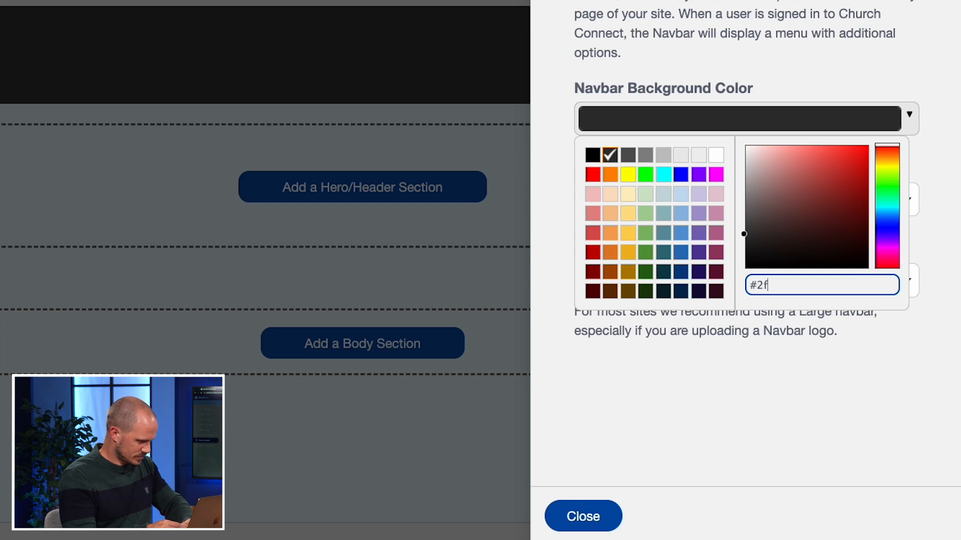
{"action": "type", "text": "2d2e"}
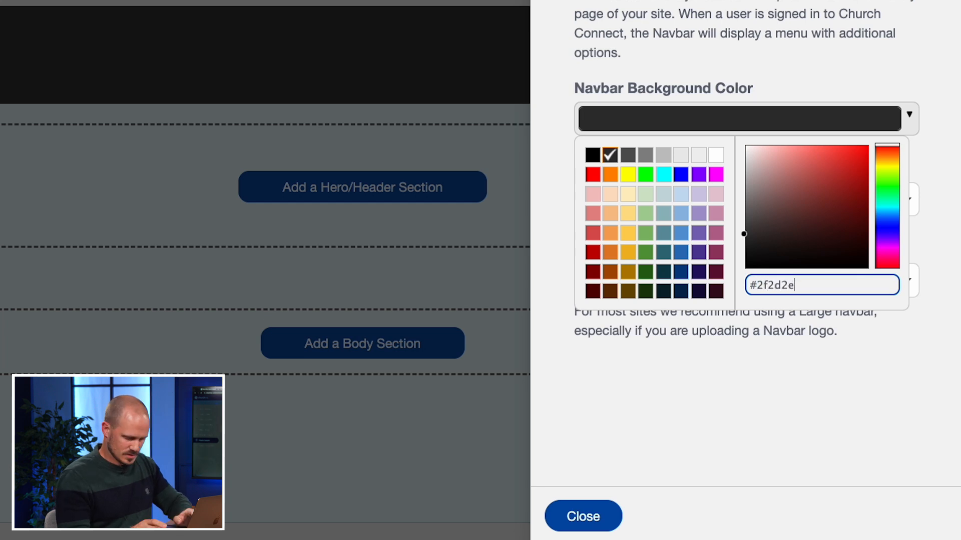
{"action": "left_click", "coordinate": [805, 50]}
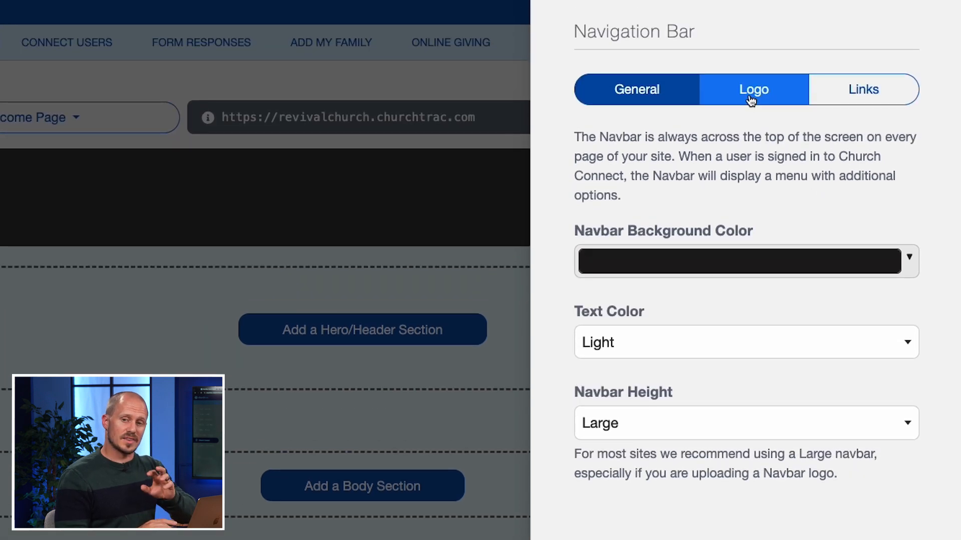
Step: Upload the wide Revival Church logo to the navigation bar and close the navbar settings
{"action": "left_click", "coordinate": [750, 98]}
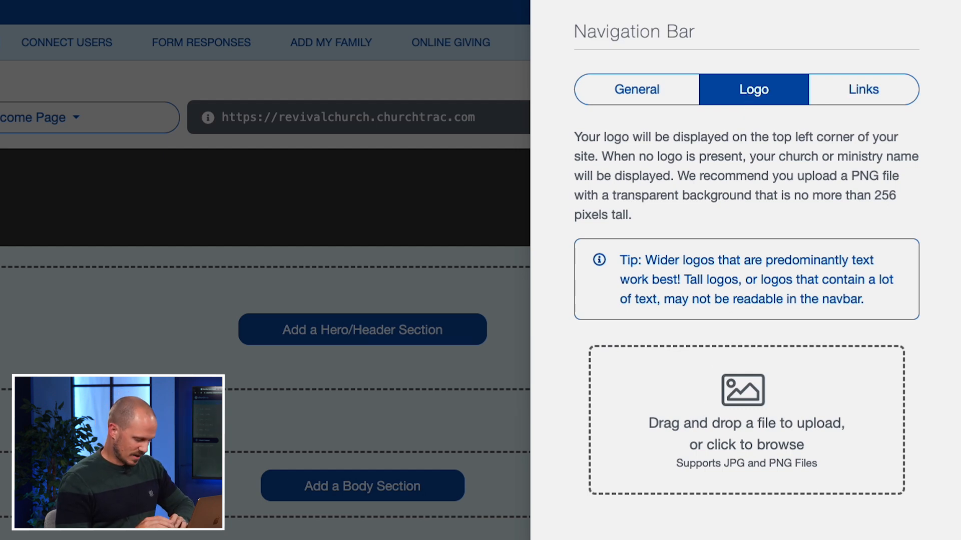
{"action": "left_click_drag", "start_coordinate": [0, 173], "coordinate": [778, 406]}
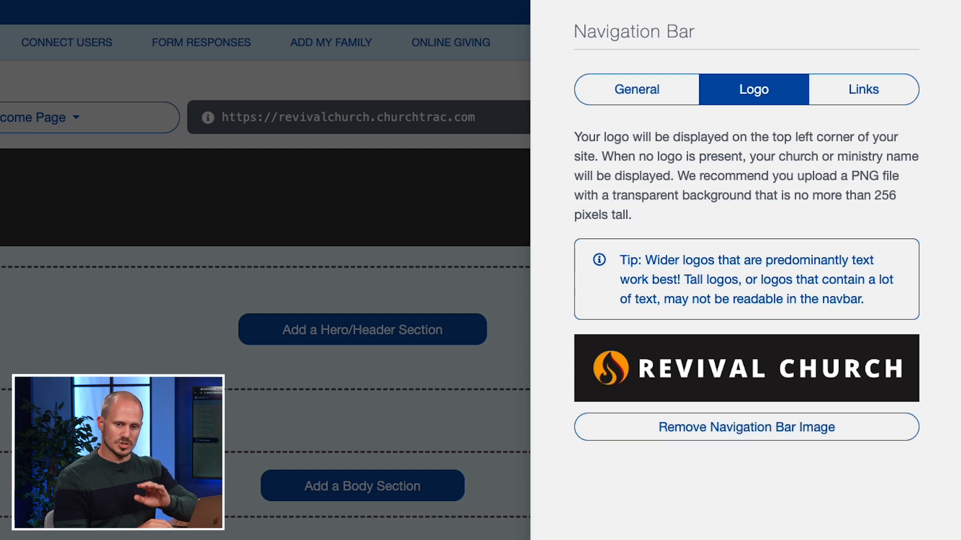
{"action": "left_click", "coordinate": [302, 387]}
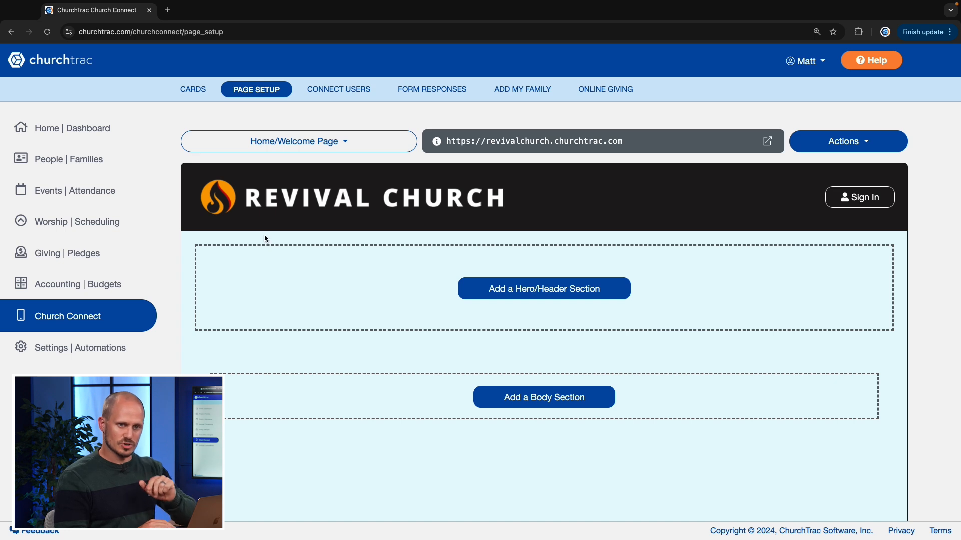
Step: Replace the wide navbar logo with the stacked version that has the church name below the flame
{"action": "mouse_move", "coordinate": [535, 181]}
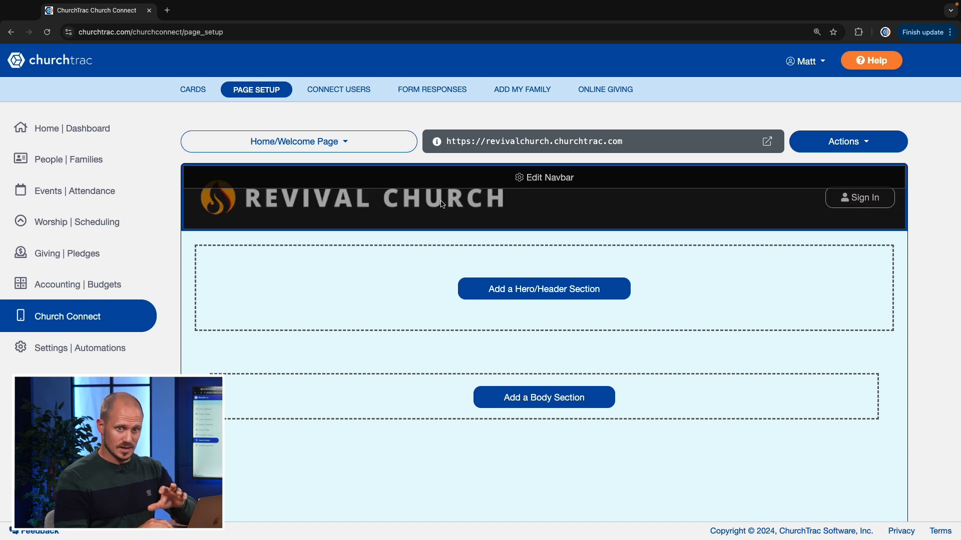
{"action": "left_click", "coordinate": [535, 180]}
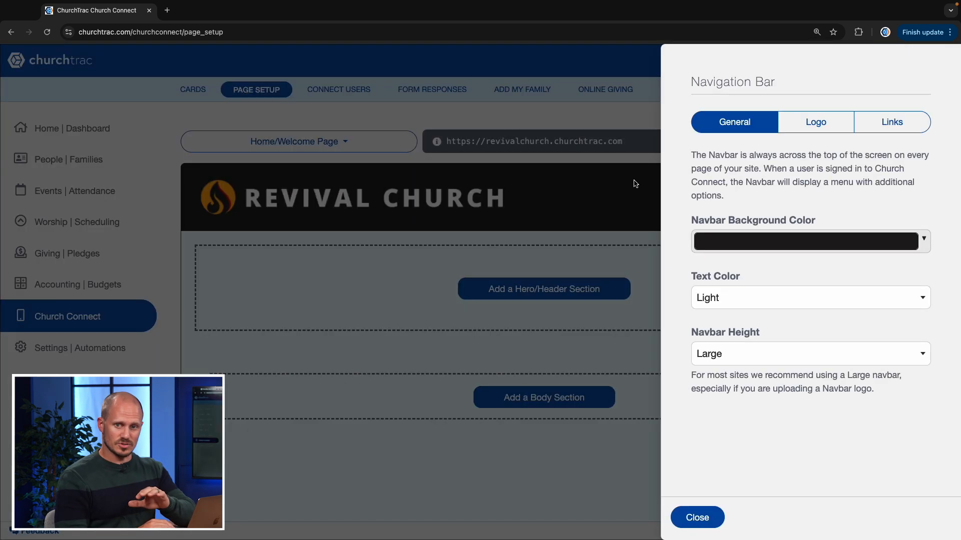
{"action": "left_click", "coordinate": [799, 125]}
{"action": "left_click", "coordinate": [776, 356]}
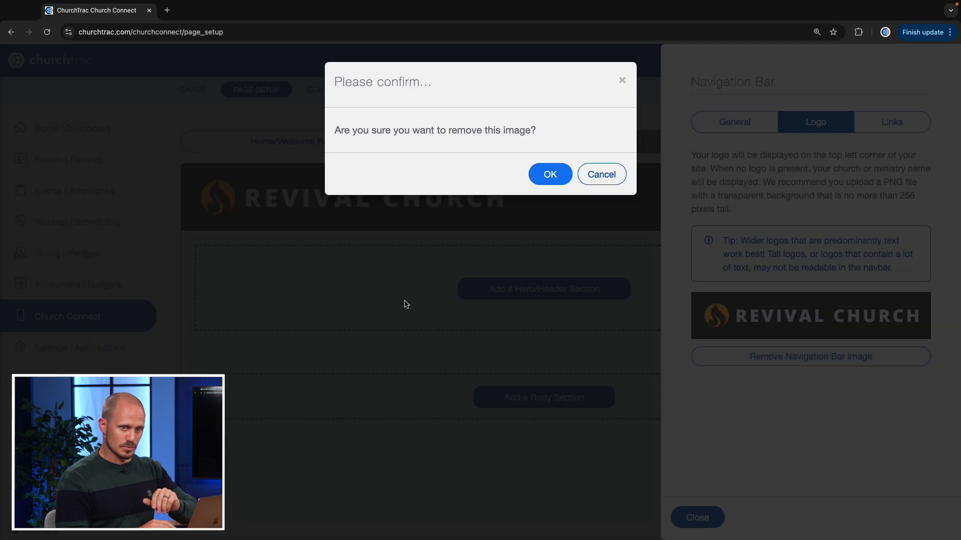
{"action": "left_click", "coordinate": [560, 172]}
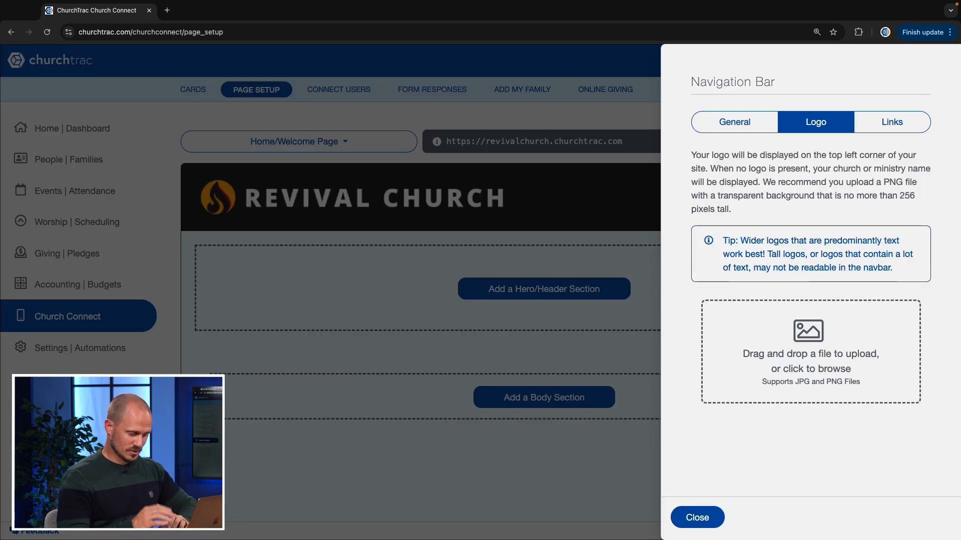
{"action": "left_click_drag", "start_coordinate": [1, 160], "coordinate": [826, 350]}
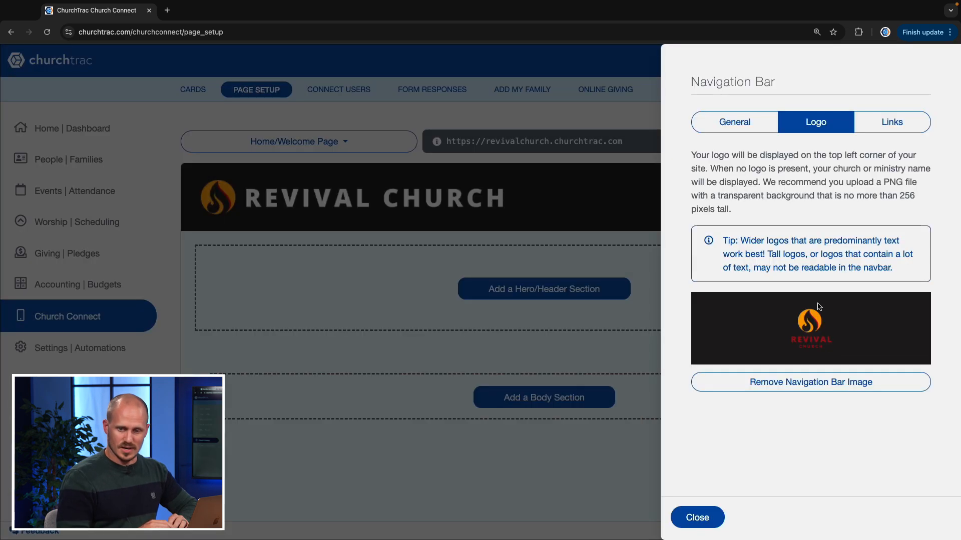
{"action": "left_click", "coordinate": [696, 518]}
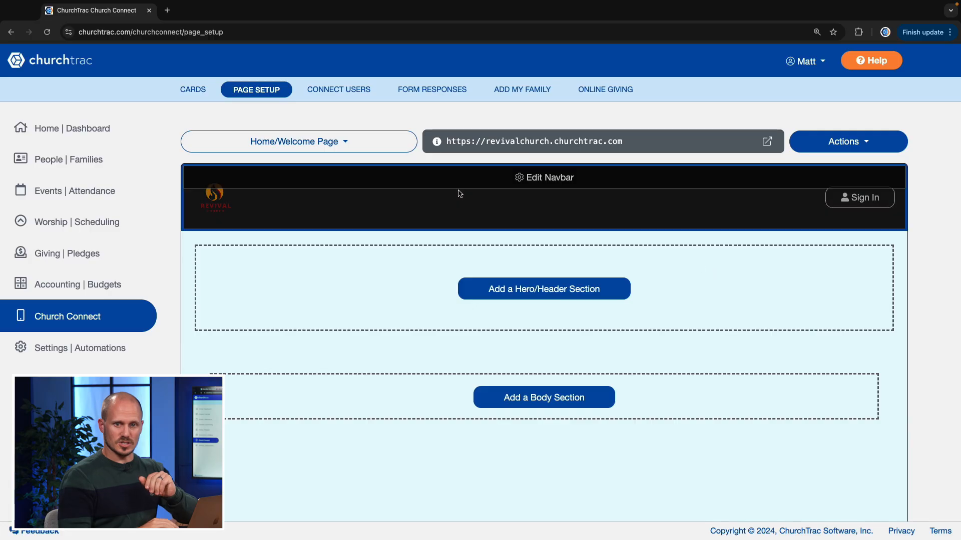
Step: Remove the stacked navbar logo and upload the wide Revival Church logo again
{"action": "left_click", "coordinate": [561, 177]}
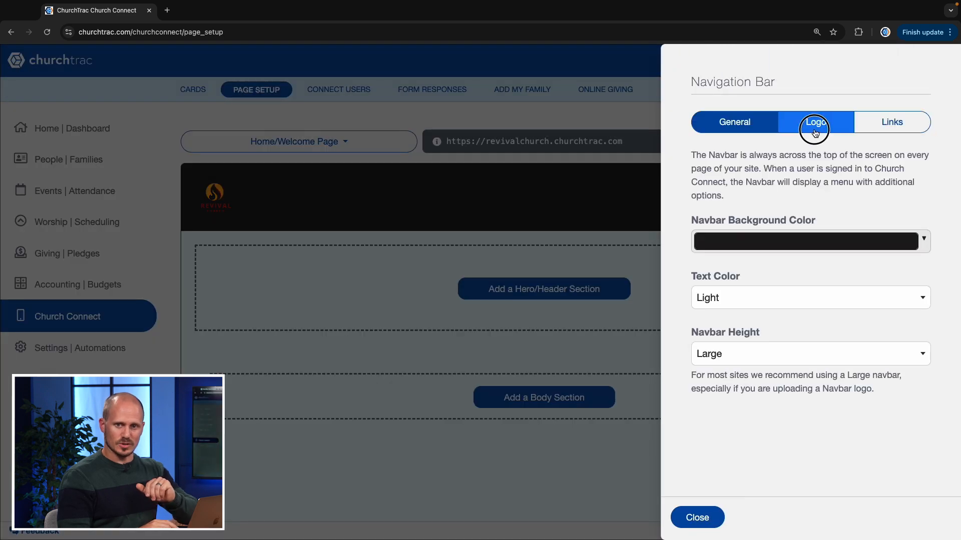
{"action": "left_click", "coordinate": [814, 124]}
{"action": "left_click", "coordinate": [816, 381]}
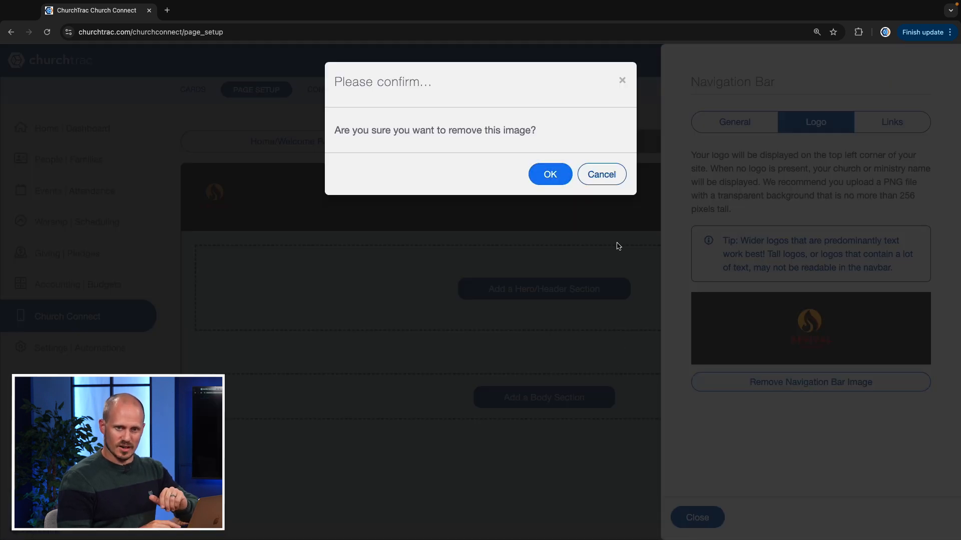
{"action": "left_click", "coordinate": [558, 174]}
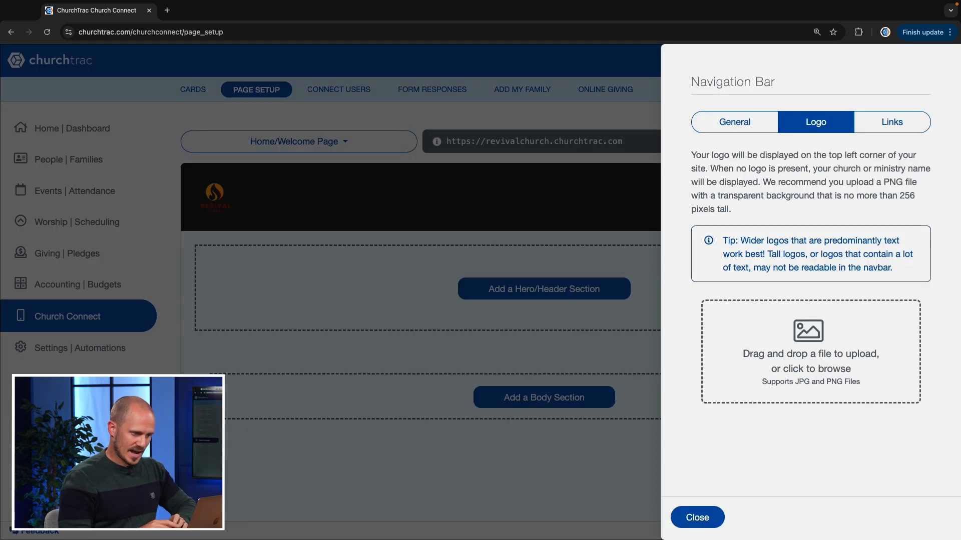
{"action": "left_click_drag", "start_coordinate": [241, 167], "coordinate": [796, 345]}
{"action": "left_click", "coordinate": [697, 518]}
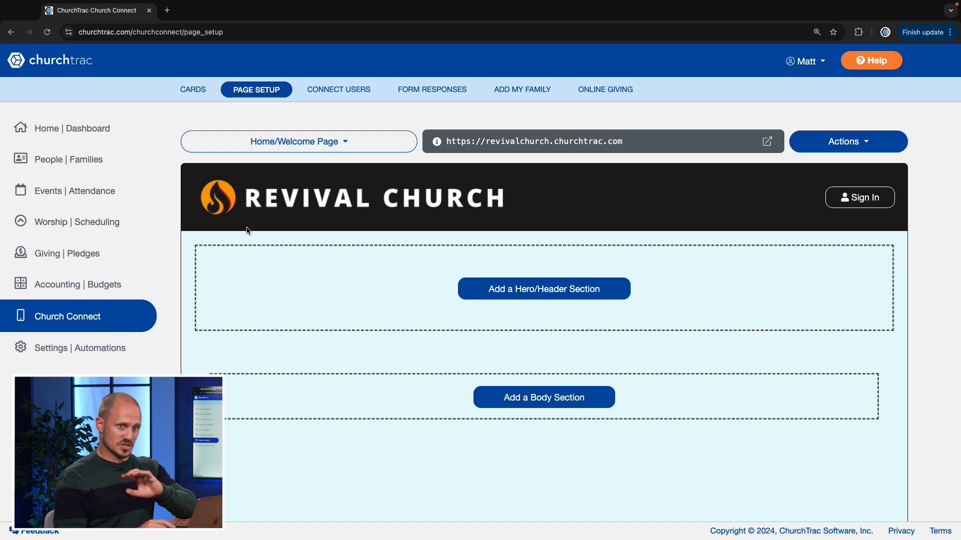
Step: Review the link settings of the navigation bar
{"action": "mouse_move", "coordinate": [264, 220]}
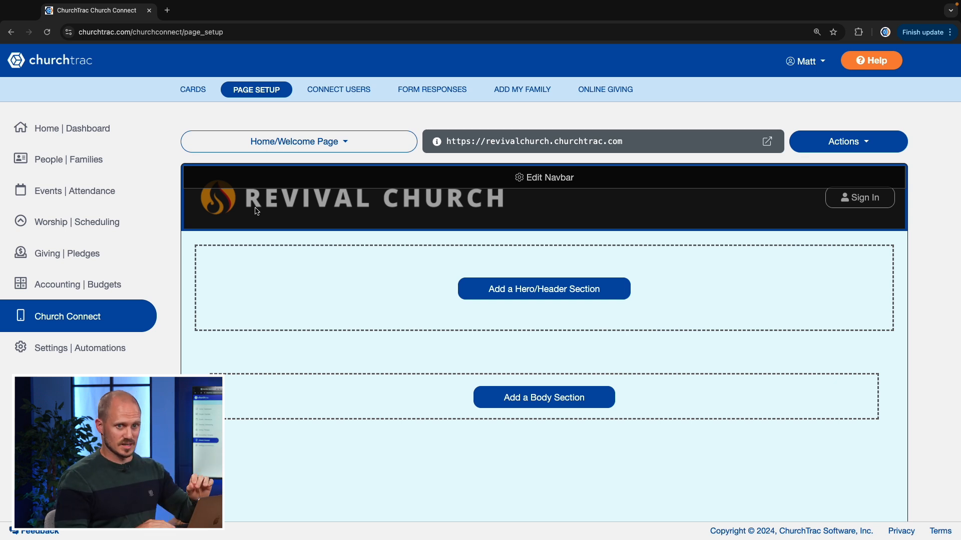
{"action": "left_click", "coordinate": [541, 178]}
{"action": "left_click", "coordinate": [886, 133]}
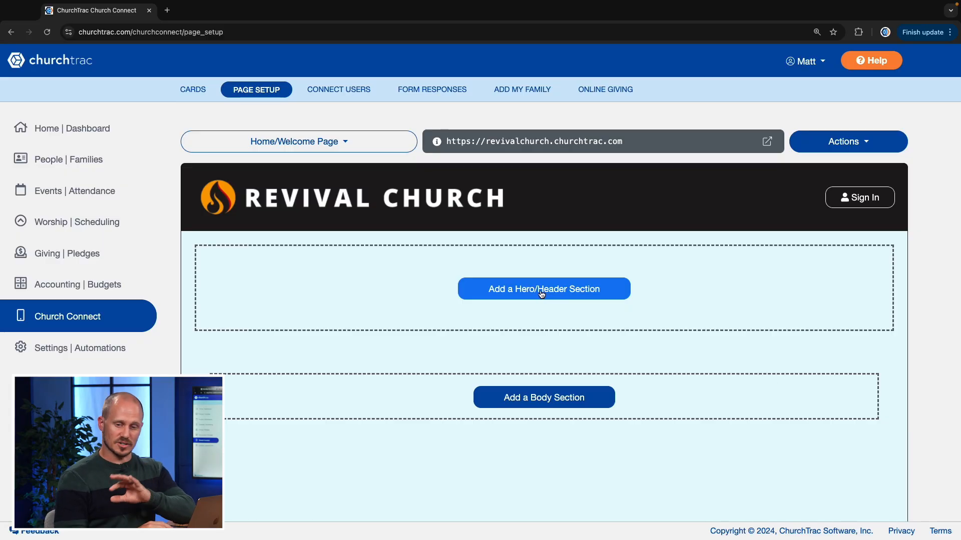
Step: Add a hero/header section to the home page and upload an image file as its background
{"action": "left_click", "coordinate": [541, 294]}
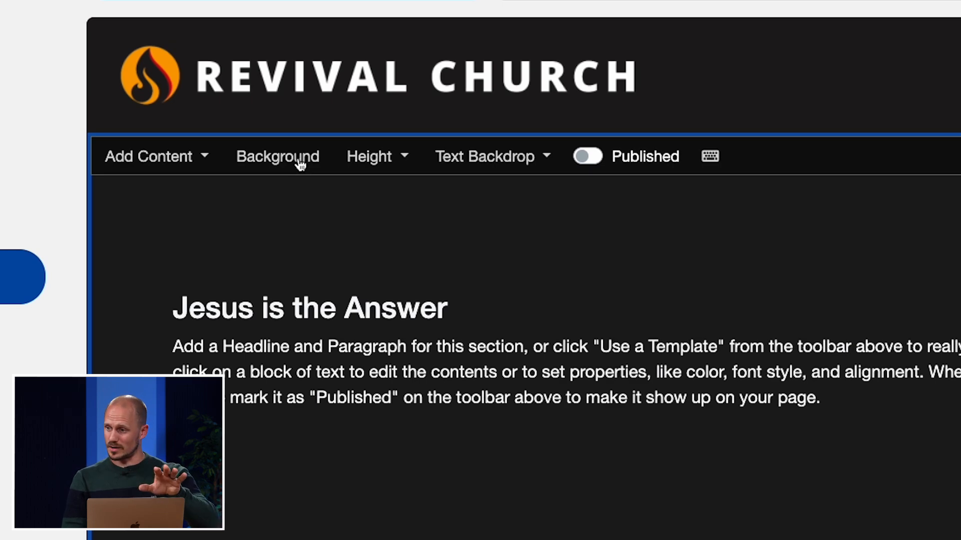
{"action": "left_click", "coordinate": [300, 165]}
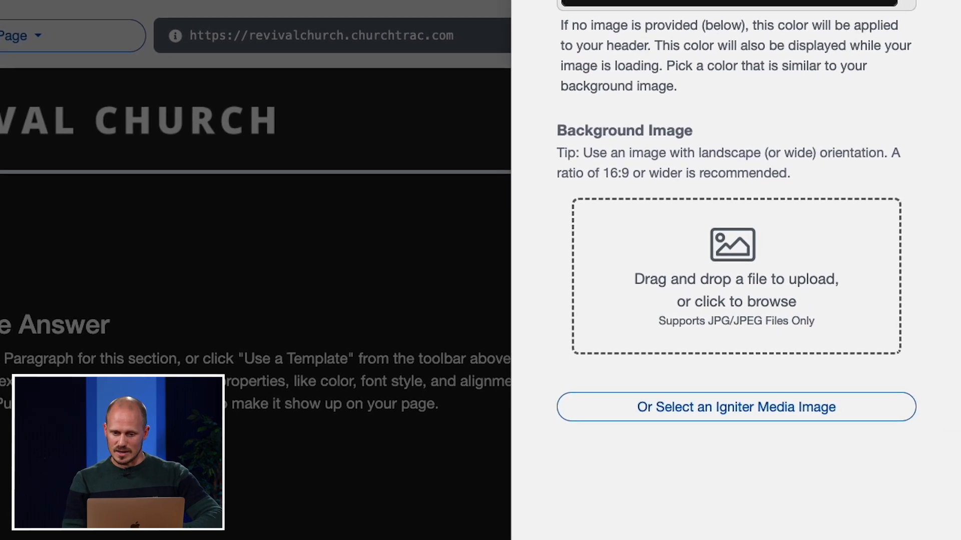
{"action": "left_click_drag", "start_coordinate": [85, 28], "coordinate": [762, 251]}
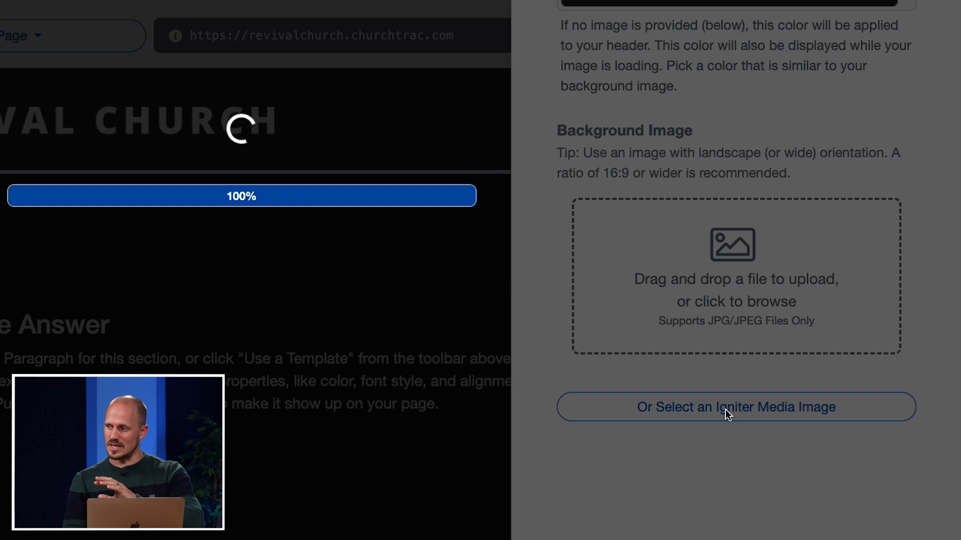
Step: Apply a Dark overlay color to the header's background image, keep the overlay opacity at its minimum, and close the background settings
{"action": "scroll", "coordinate": [731, 481], "scroll_direction": "down", "scroll_amount": 1}
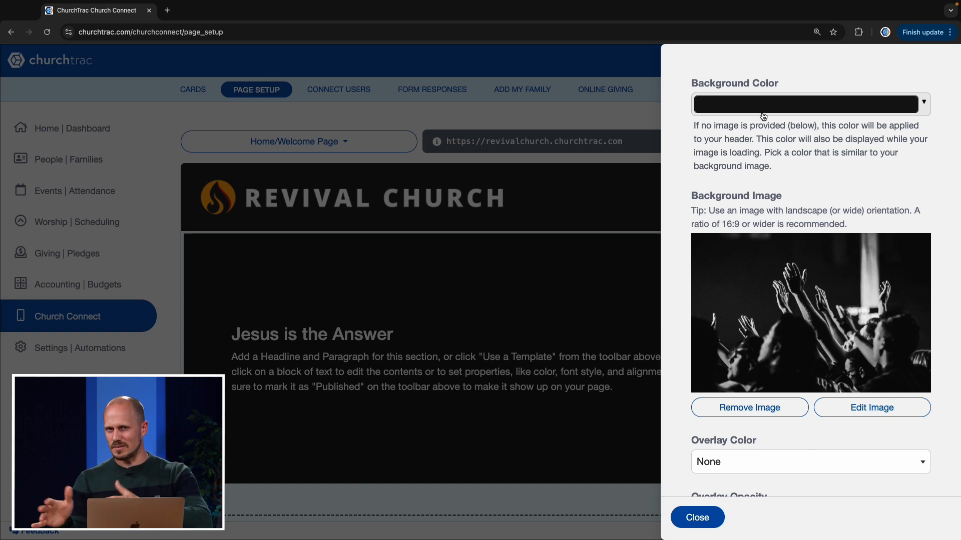
{"action": "scroll", "coordinate": [763, 116], "scroll_direction": "down", "scroll_amount": 3}
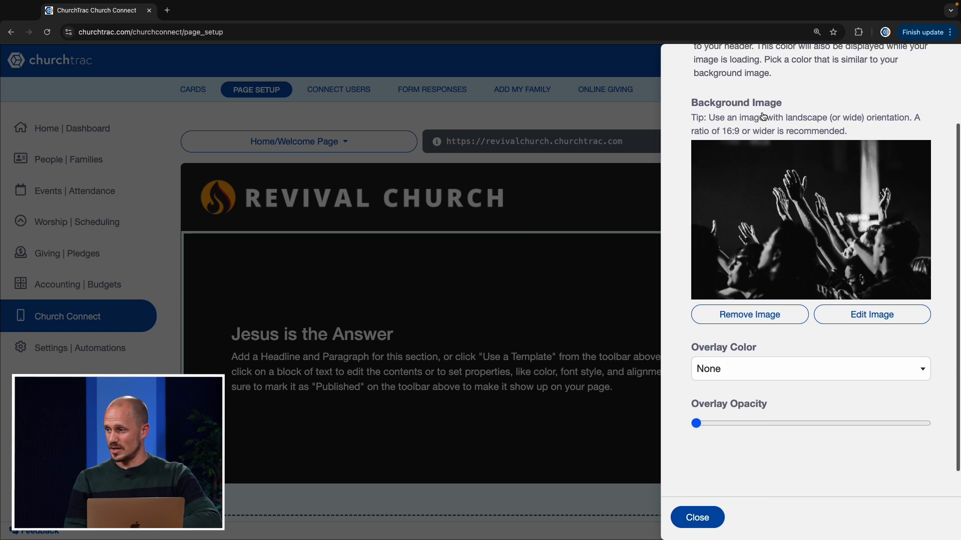
{"action": "left_click", "coordinate": [776, 355]}
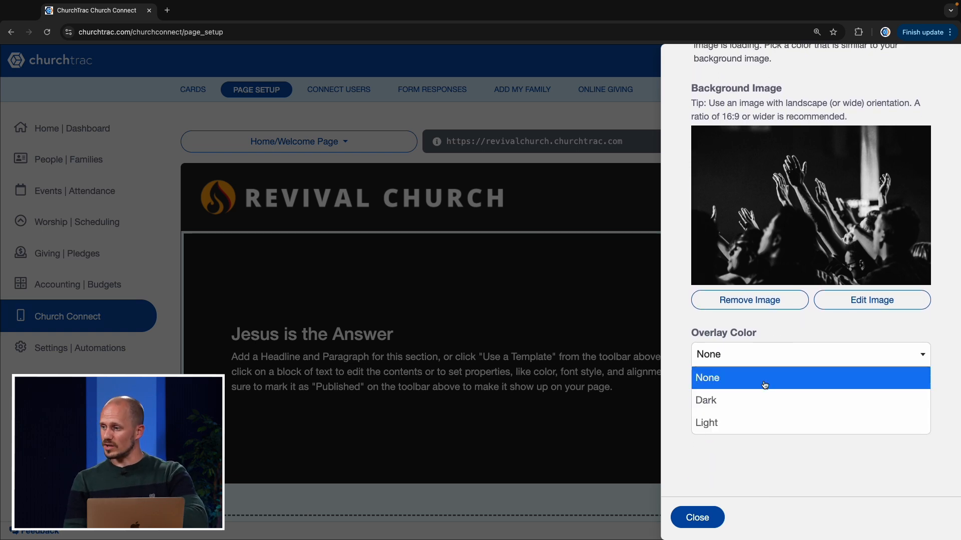
{"action": "left_click", "coordinate": [756, 403]}
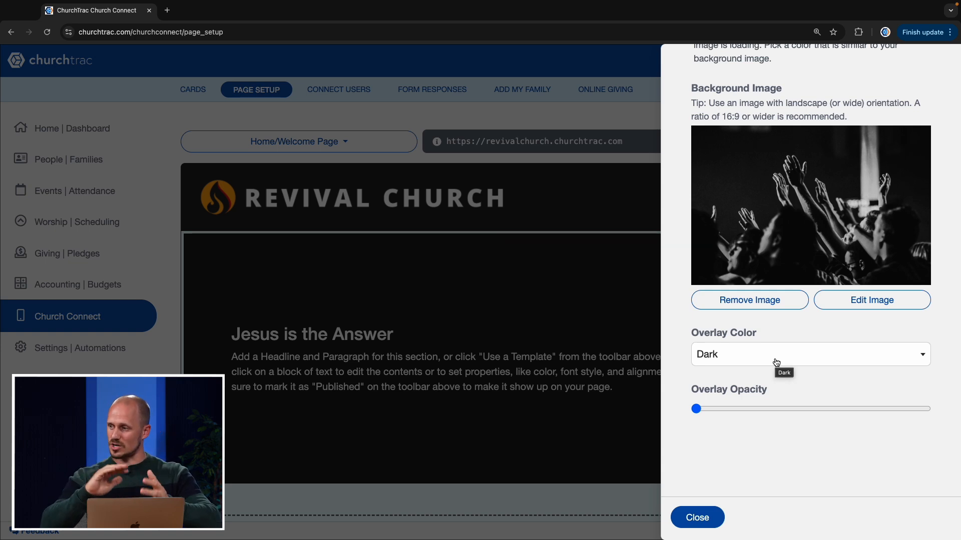
{"action": "mouse_move", "coordinate": [699, 405]}
{"action": "left_mouse_down"}
{"action": "mouse_move", "coordinate": [769, 410]}
{"action": "mouse_move", "coordinate": [687, 406]}
{"action": "left_mouse_up"}
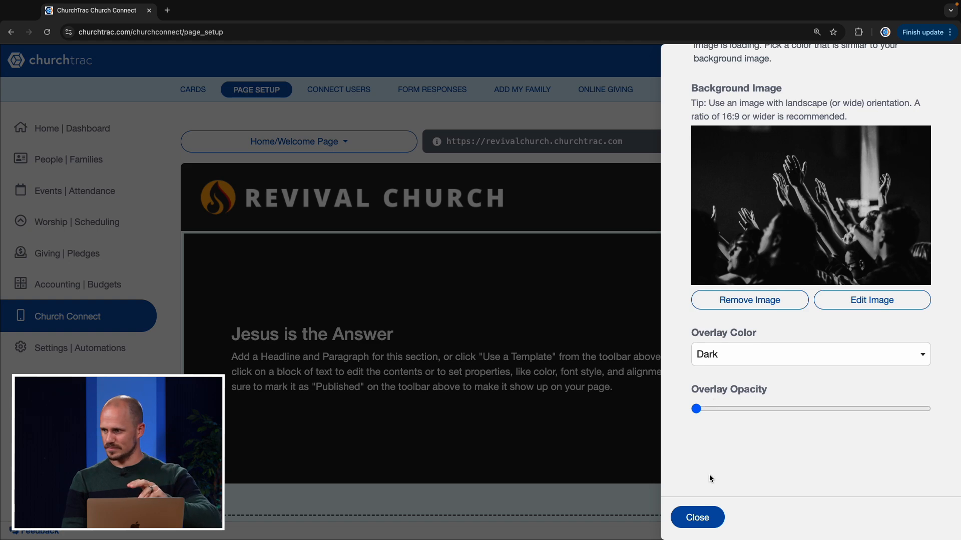
{"action": "left_click", "coordinate": [697, 517]}
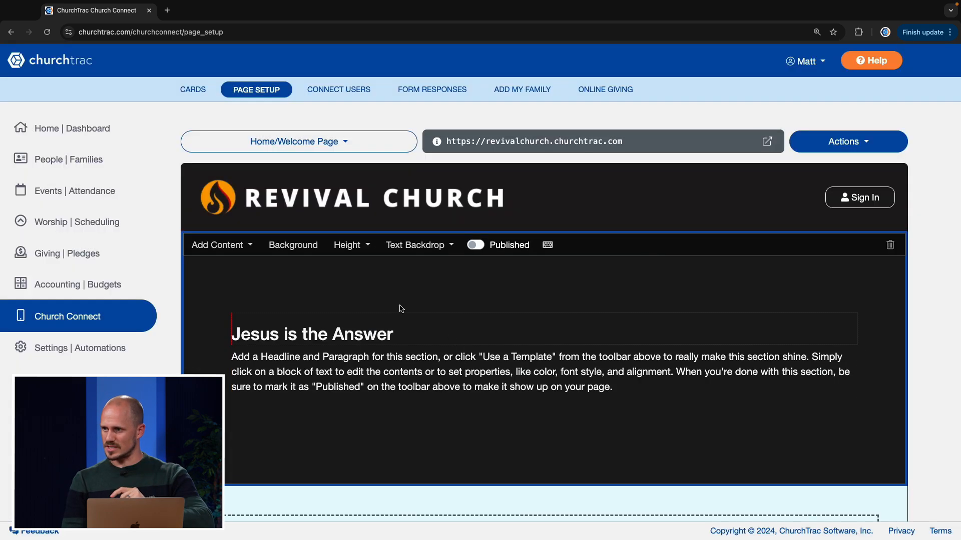
Step: Check the text editing and formatting options of the "Jesus is the Answer" heading in the header section without changing it
{"action": "scroll", "coordinate": [330, 295], "scroll_direction": "down", "scroll_amount": 1}
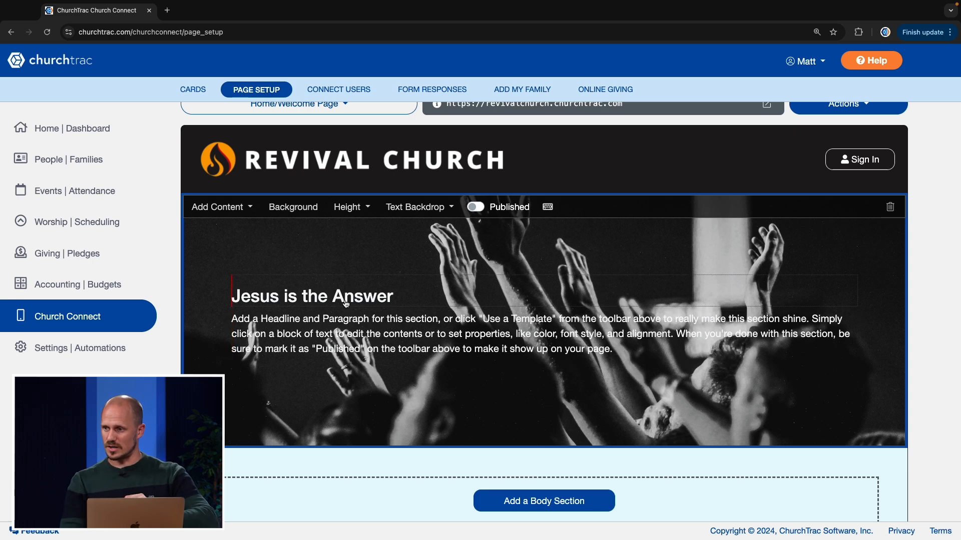
{"action": "left_click", "coordinate": [310, 297]}
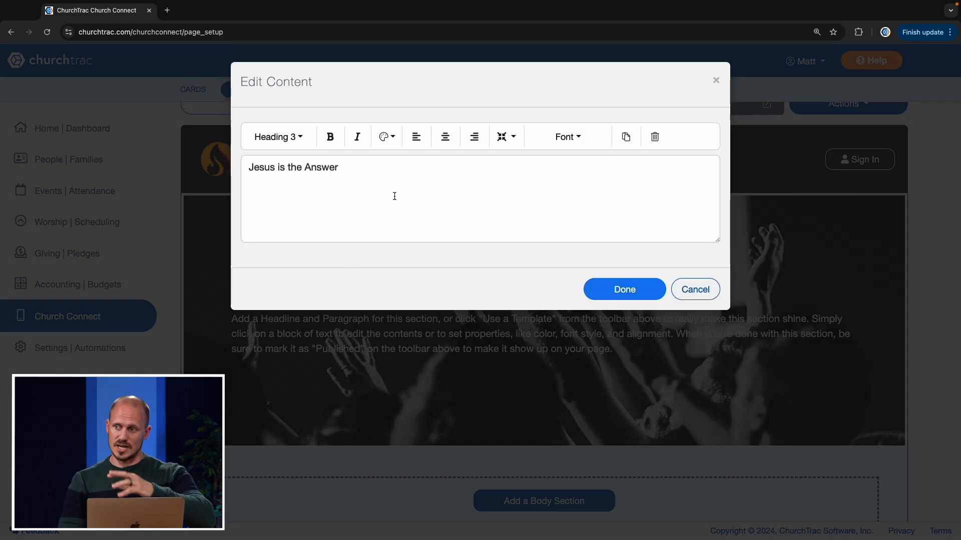
{"action": "left_click", "coordinate": [696, 295]}
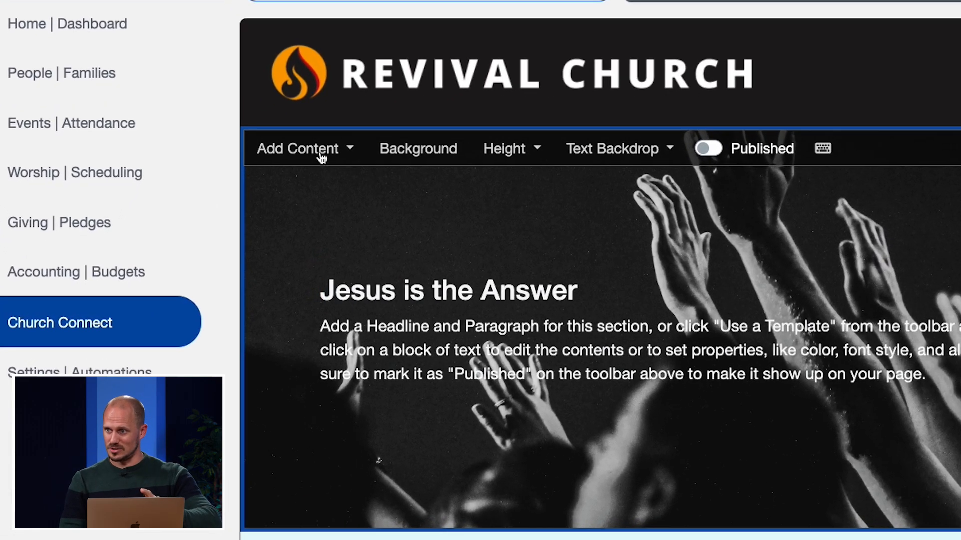
Step: Replace the header section's content with the "Welcome to Our Church" template that includes a Learn More button
{"action": "left_click", "coordinate": [317, 157]}
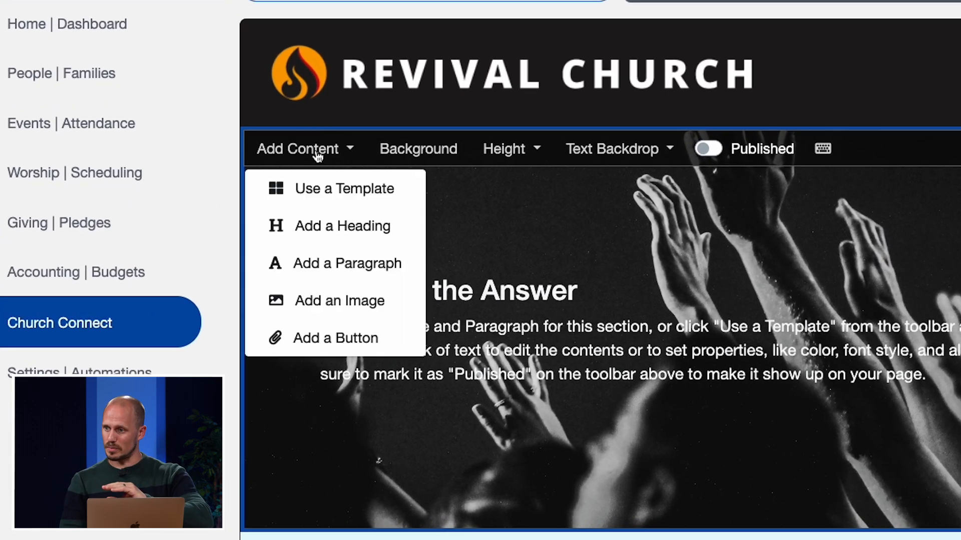
{"action": "left_click", "coordinate": [317, 184]}
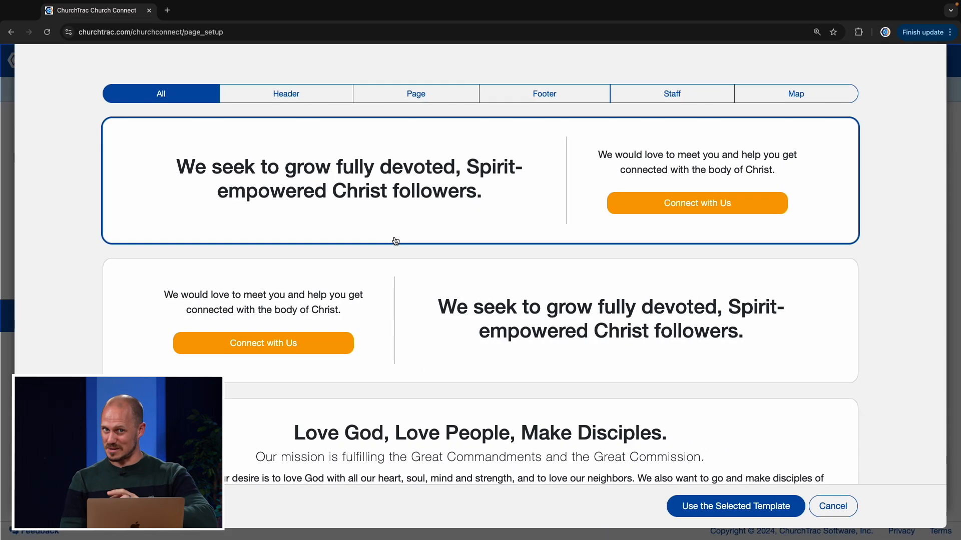
{"action": "scroll", "coordinate": [579, 202], "scroll_direction": "down", "scroll_amount": 1}
{"action": "scroll", "coordinate": [396, 241], "scroll_direction": "down", "scroll_amount": 3}
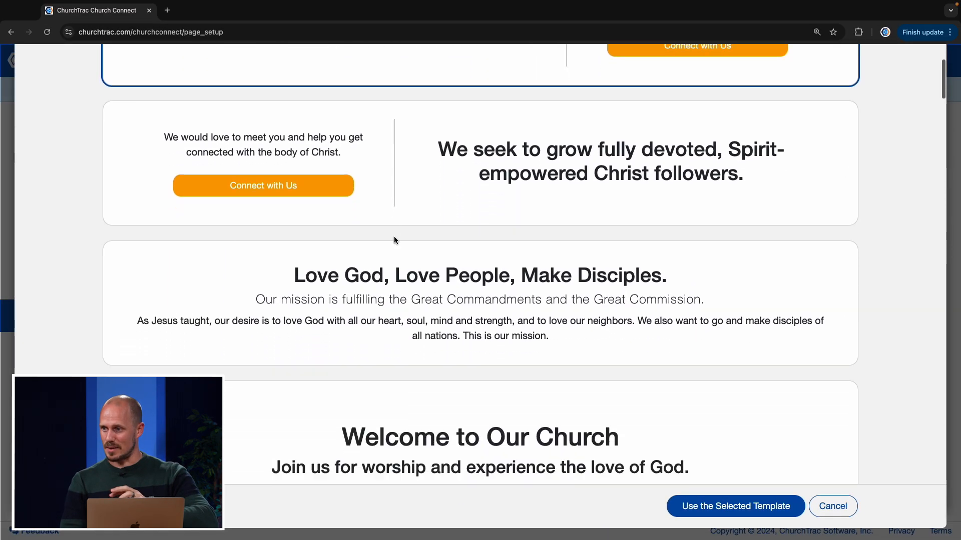
{"action": "left_click", "coordinate": [399, 280]}
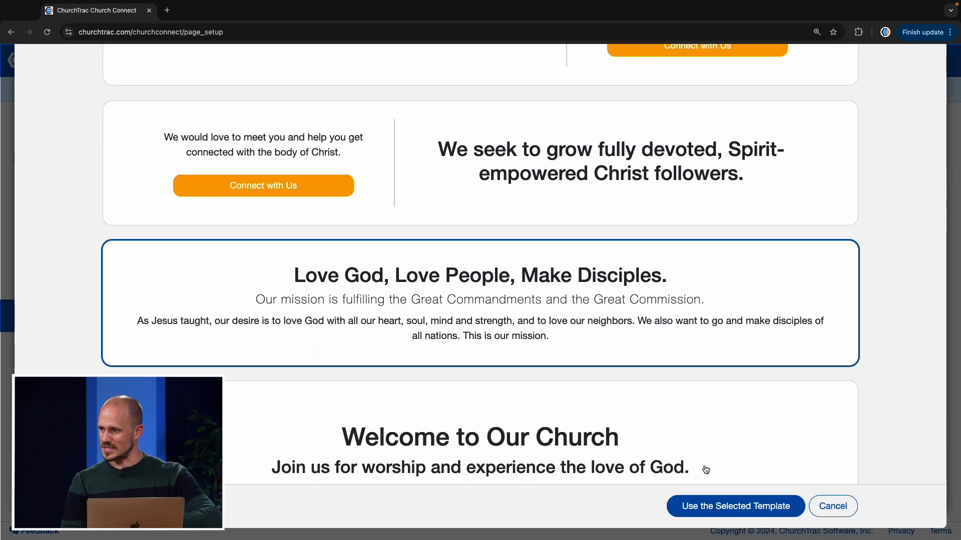
{"action": "scroll", "coordinate": [596, 423], "scroll_direction": "down", "scroll_amount": 3}
{"action": "left_click", "coordinate": [404, 322]}
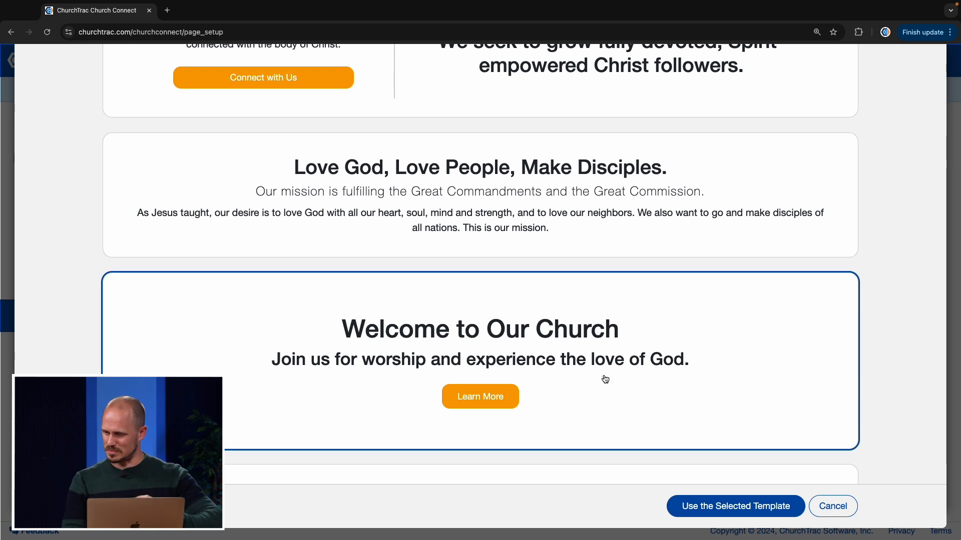
{"action": "left_click", "coordinate": [709, 508]}
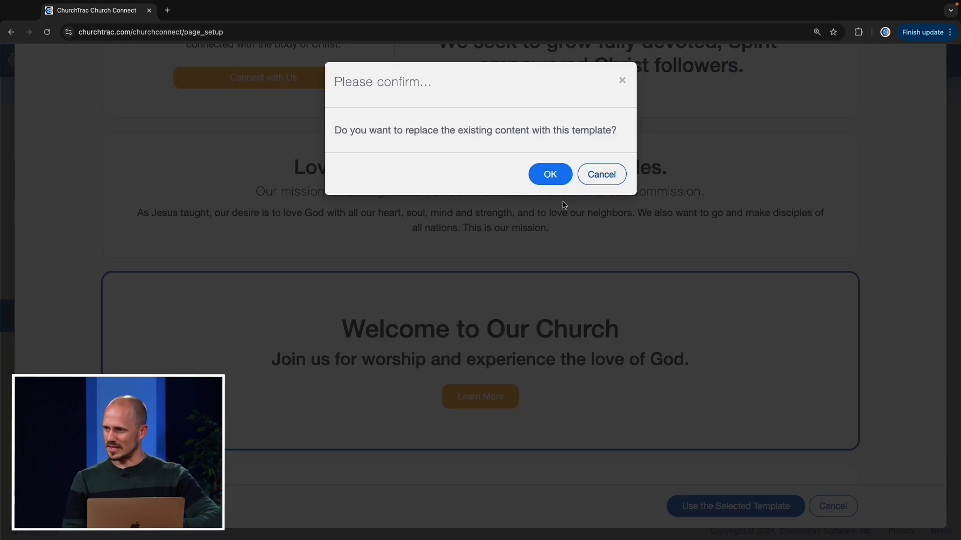
{"action": "left_click", "coordinate": [553, 185]}
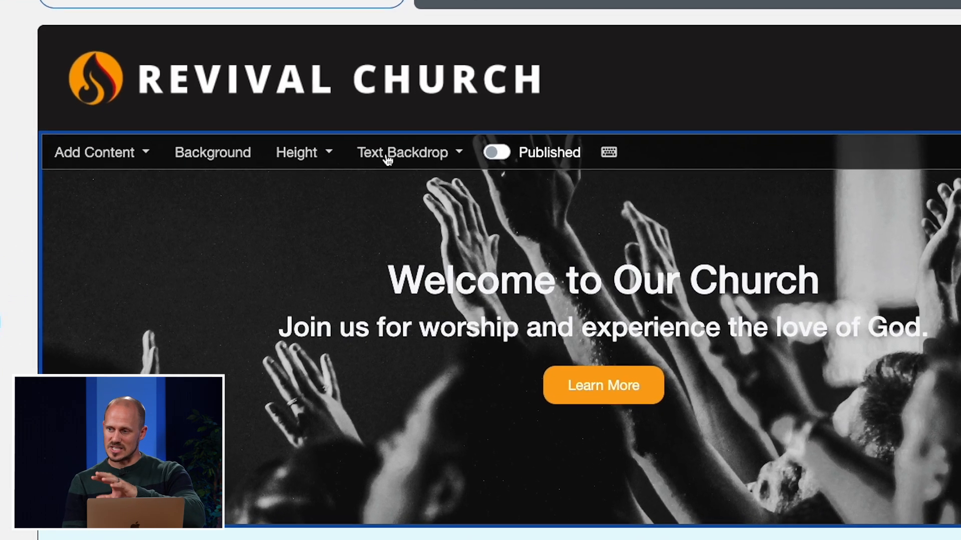
Step: Give the header text a Translucent Dark backdrop and review the link settings of the Learn More button
{"action": "left_click", "coordinate": [401, 197]}
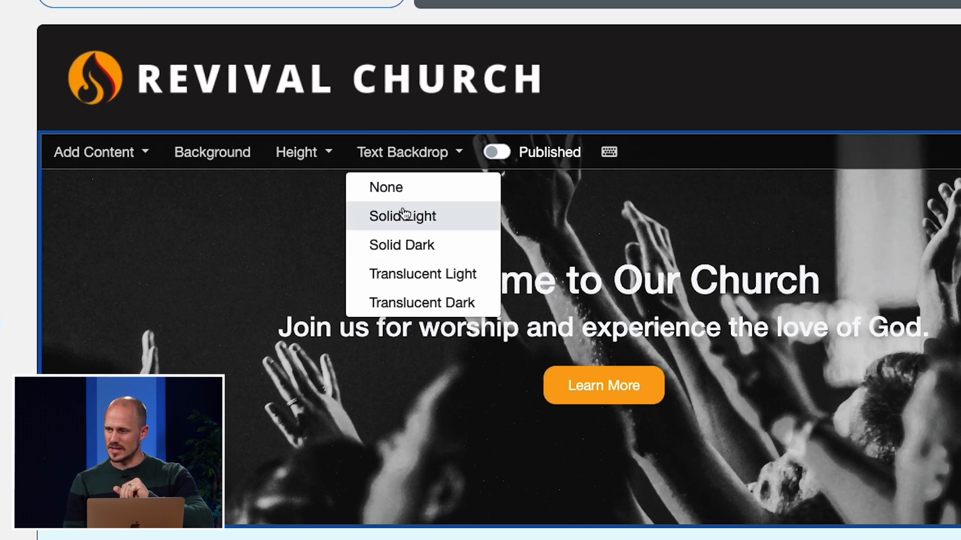
{"action": "left_click", "coordinate": [412, 300]}
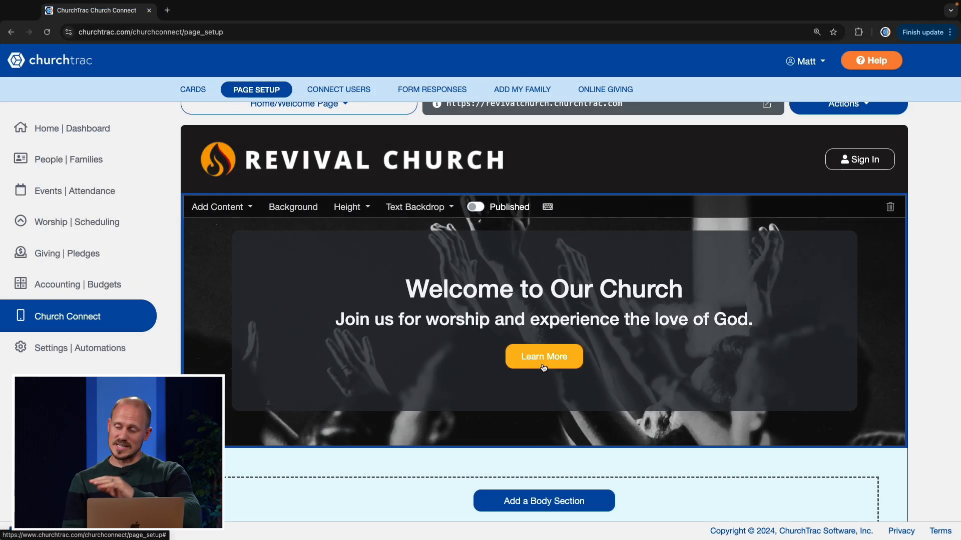
{"action": "left_click", "coordinate": [544, 359]}
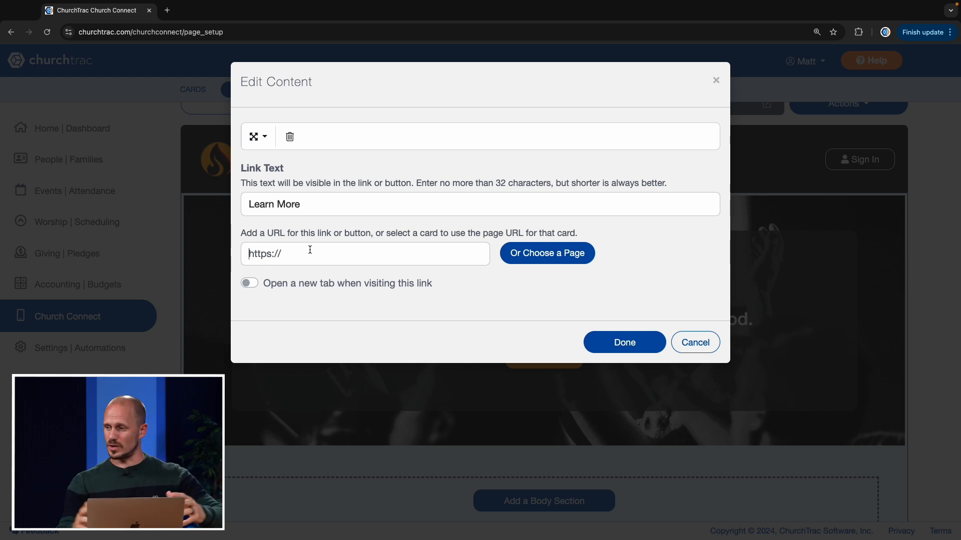
{"action": "left_click", "coordinate": [693, 343]}
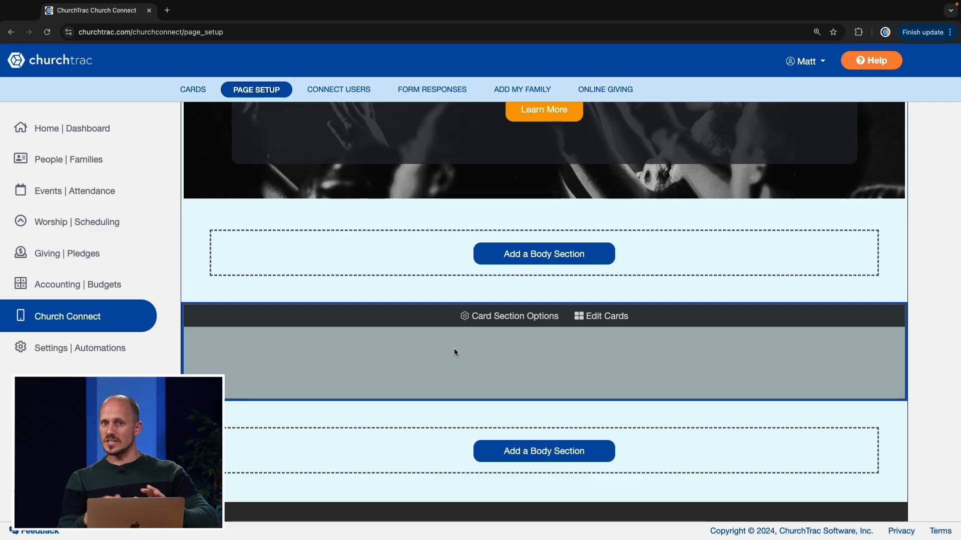
Step: Add a body section directly below the header and check the editing options of its placeholder paragraph
{"action": "scroll", "coordinate": [455, 351], "scroll_direction": "down", "scroll_amount": 1}
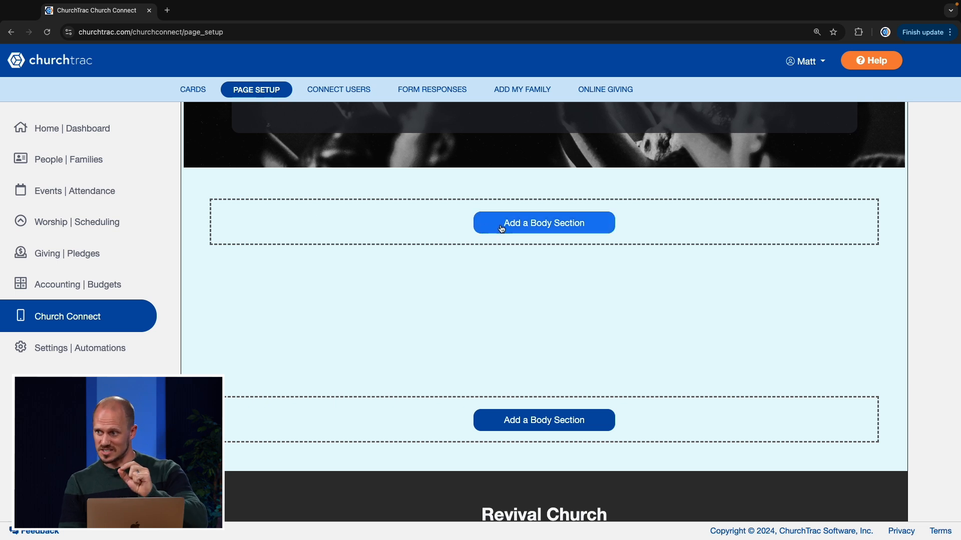
{"action": "left_click", "coordinate": [520, 227]}
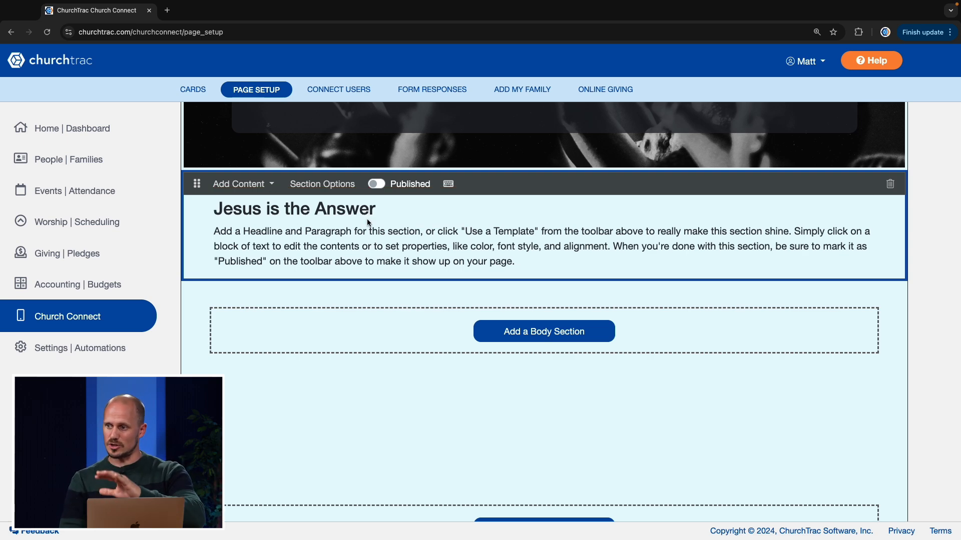
{"action": "left_click", "coordinate": [361, 239]}
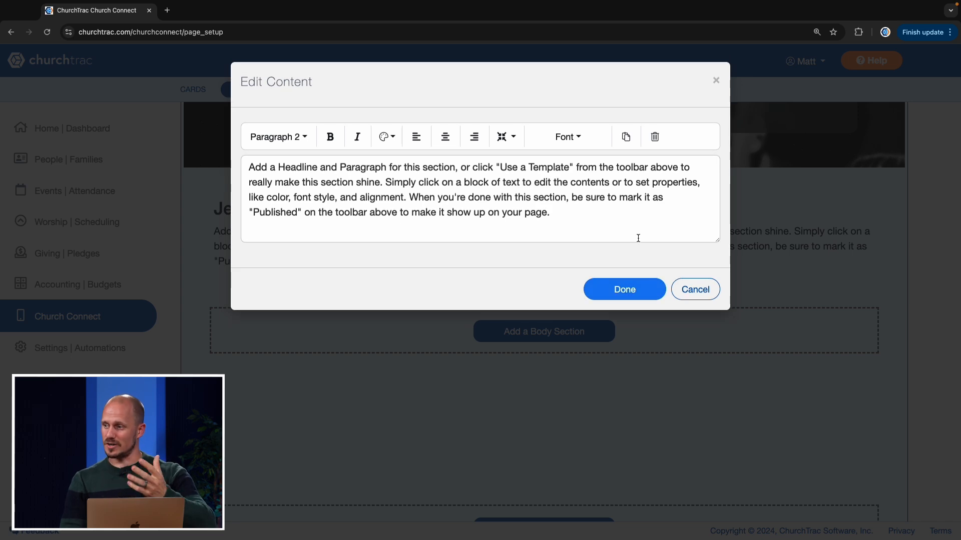
{"action": "left_click", "coordinate": [695, 289]}
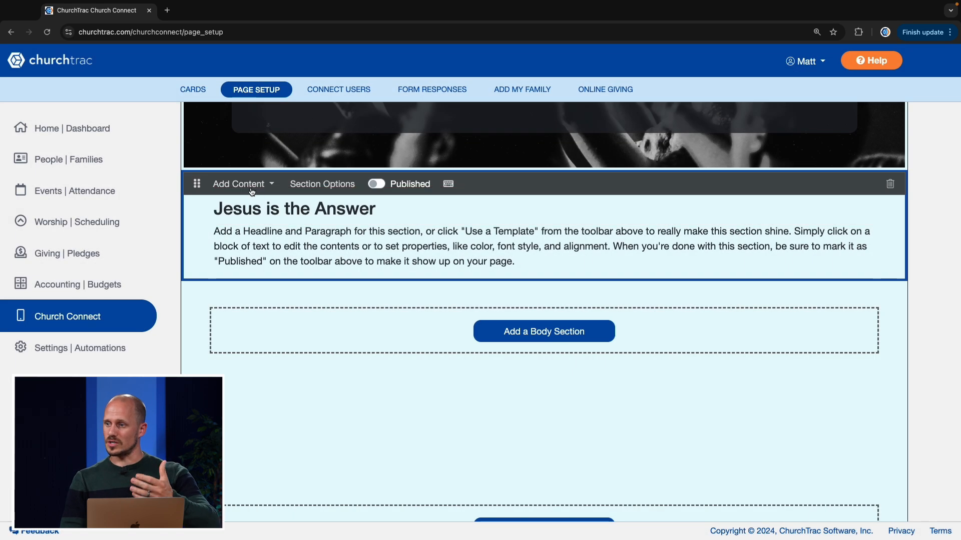
Step: Replace the body section's content with the two-column template that has "Connect with Us" before the "We seek to grow fully devoted" statement
{"action": "left_click", "coordinate": [252, 188]}
{"action": "left_click", "coordinate": [249, 207]}
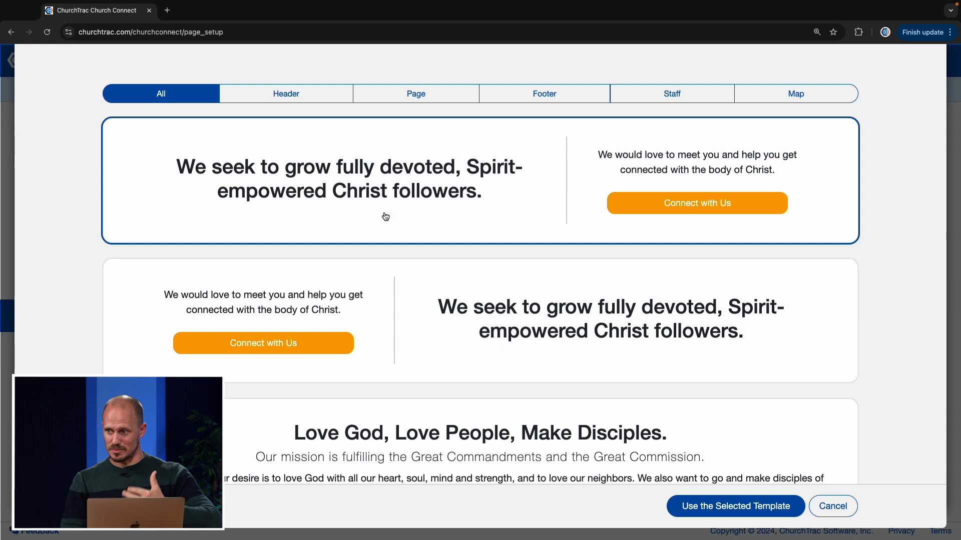
{"action": "scroll", "coordinate": [379, 222], "scroll_direction": "down", "scroll_amount": 1}
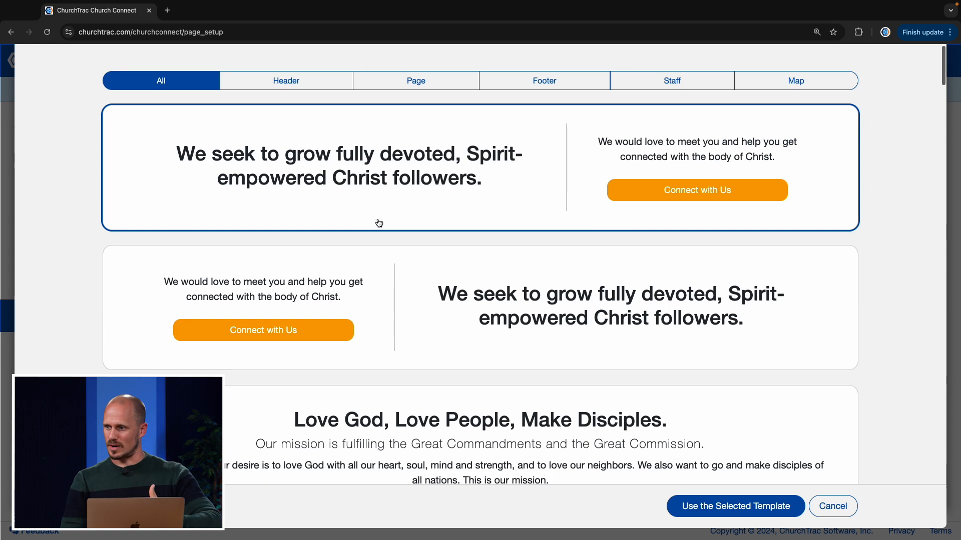
{"action": "scroll", "coordinate": [379, 223], "scroll_direction": "down", "scroll_amount": 3}
{"action": "left_click", "coordinate": [422, 213]}
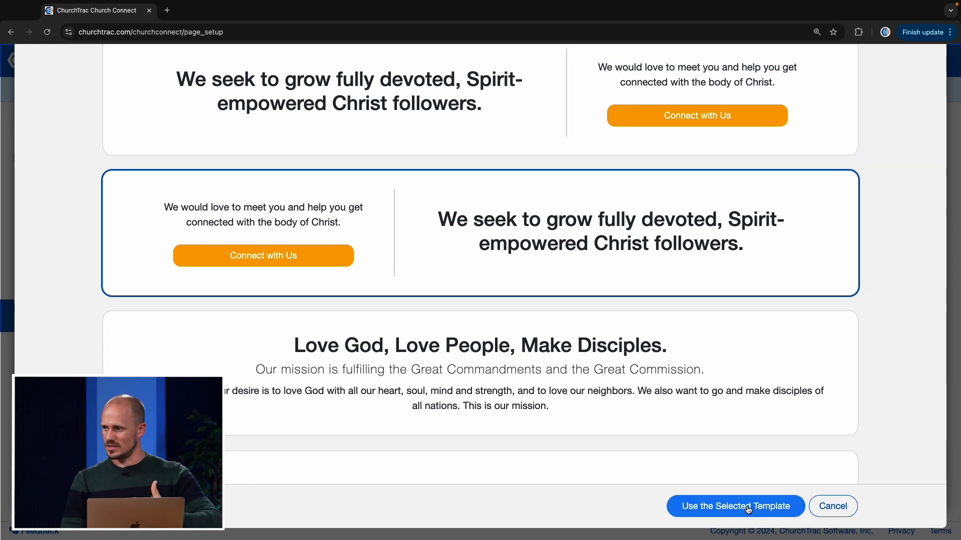
{"action": "left_click", "coordinate": [748, 509]}
{"action": "left_click", "coordinate": [550, 174]}
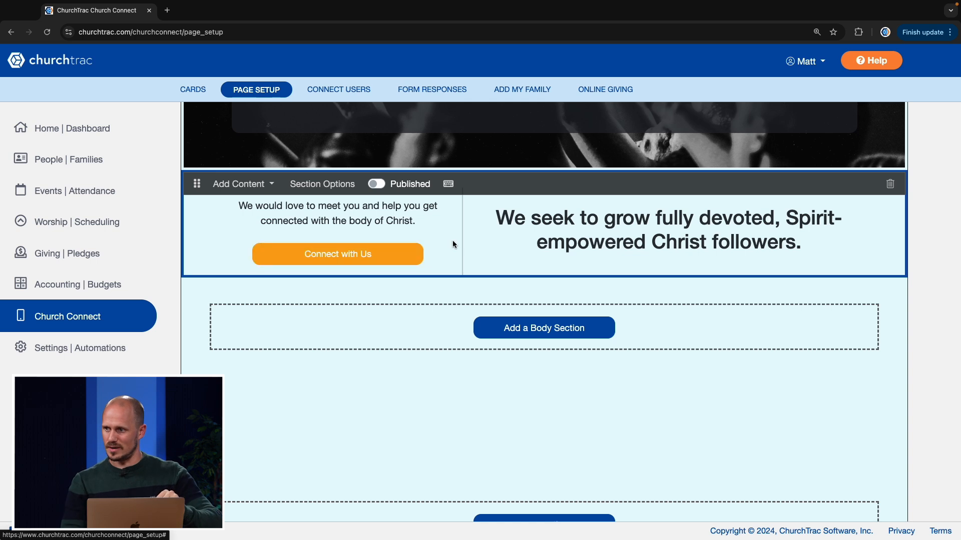
Step: Mark the new body section as published and open the keyboard information from its section controls
{"action": "scroll", "coordinate": [452, 245], "scroll_direction": "up", "scroll_amount": 5}
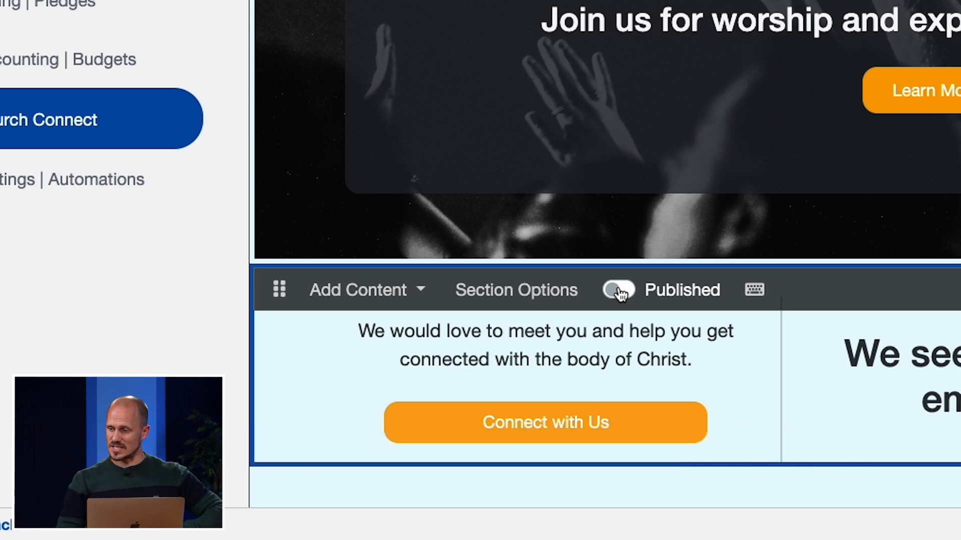
{"action": "left_click", "coordinate": [619, 292]}
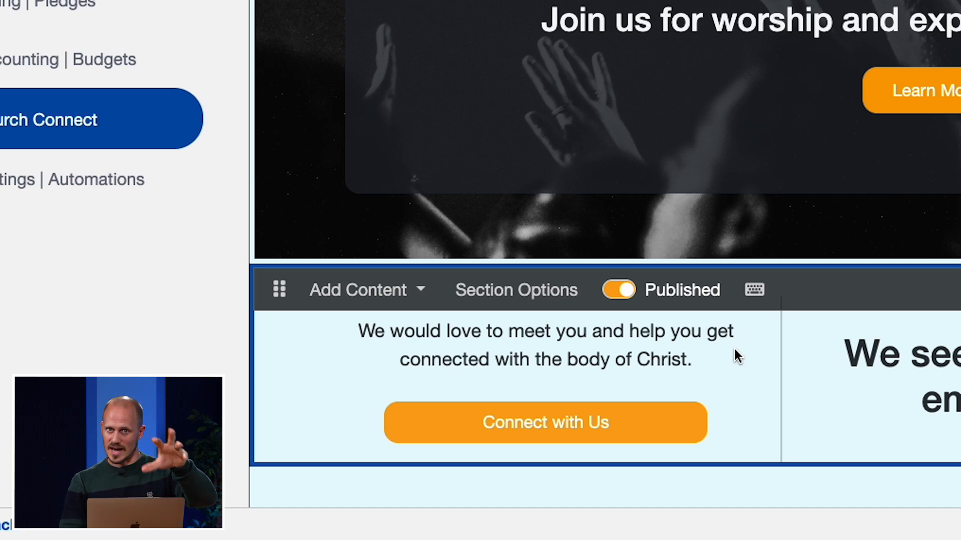
{"action": "scroll", "coordinate": [745, 327], "scroll_direction": "down", "scroll_amount": 2}
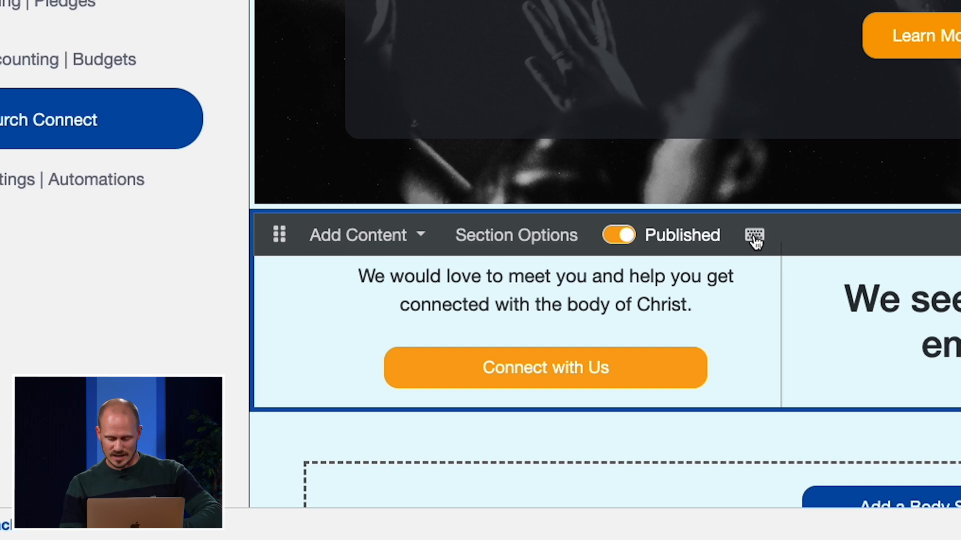
{"action": "left_click", "coordinate": [754, 236]}
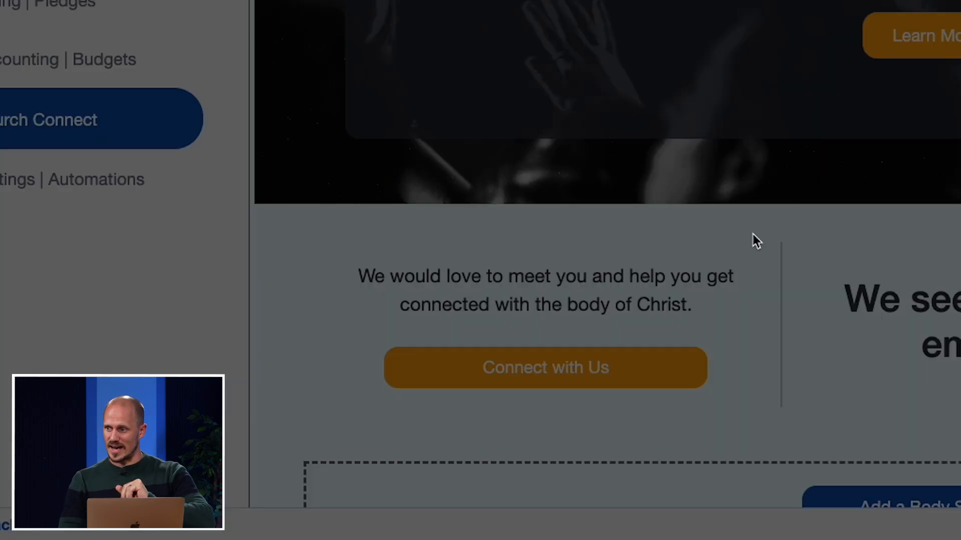